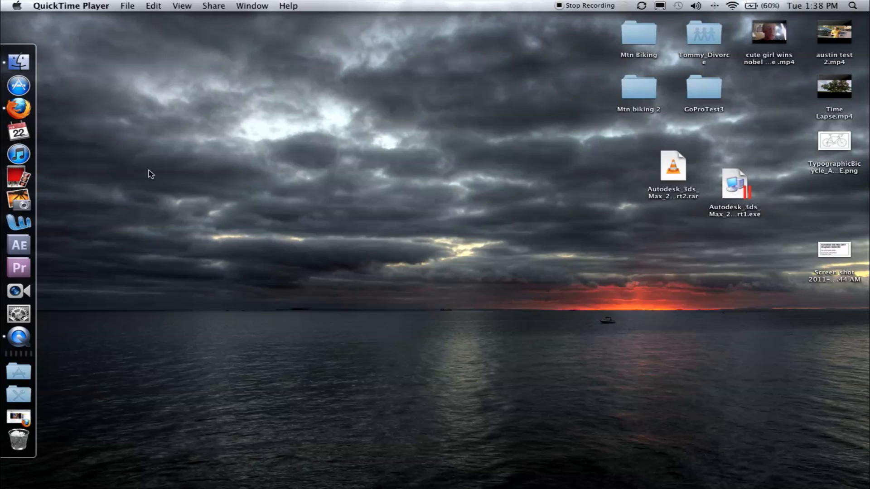
# Launch Adobe Premiere Pro, start a new project and check its scratch disk locations
pyautogui.click(19, 268)
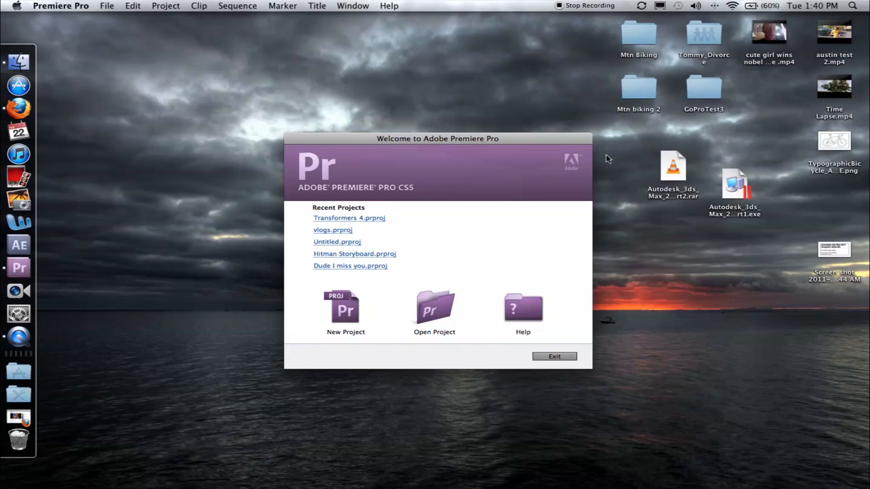
pyautogui.moveTo(563, 143); pyautogui.dragTo(535, 143)
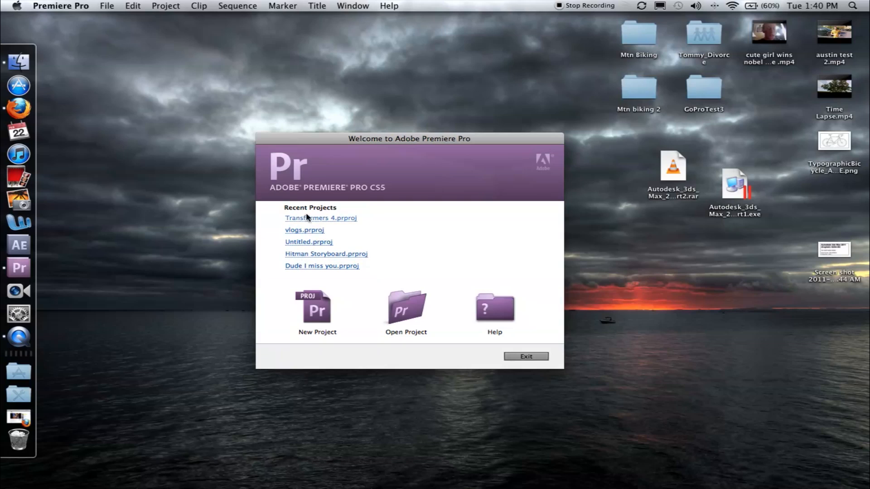
pyautogui.click(320, 314)
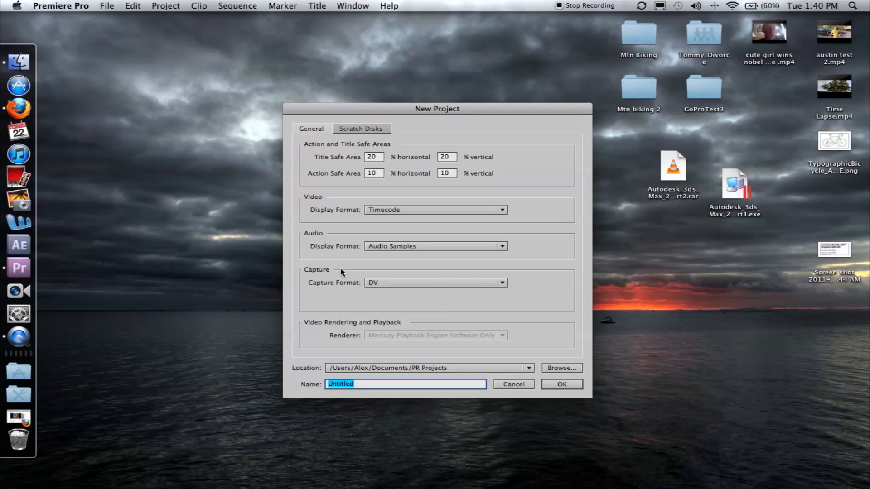
pyautogui.click(352, 132)
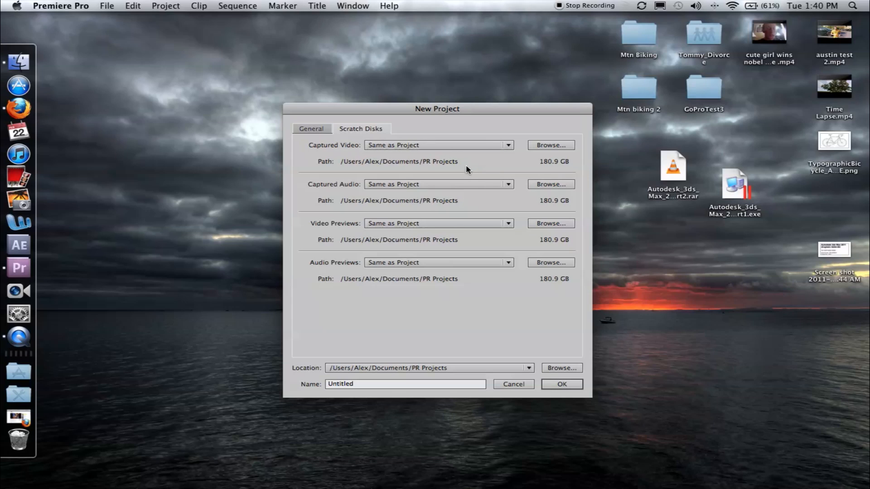
pyautogui.click(317, 129)
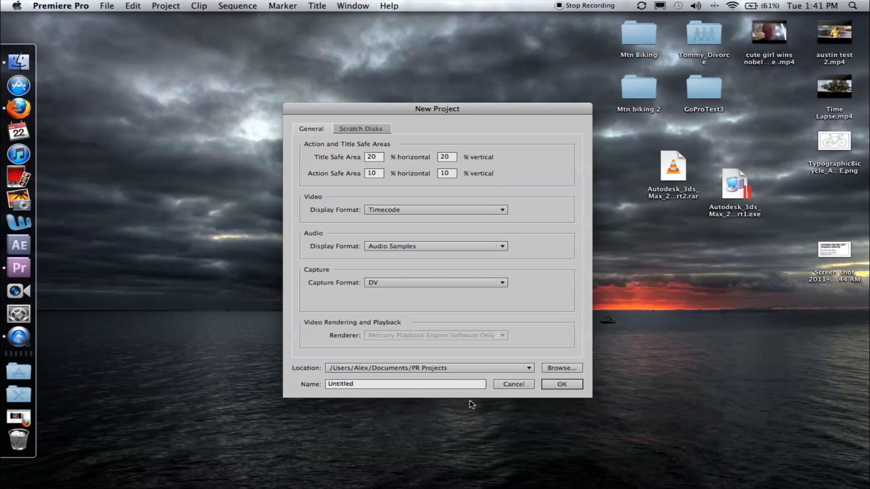
# Name the project "Hellz yeah tutorial let's do this!" and create it in the PR Projects folder
pyautogui.click(379, 385)
pyautogui.press('BackSpace')
pyautogui.press('BackSpace')
pyautogui.press('BackSpace')
pyautogui.press('BackSpace')
pyautogui.press('BackSpace')
pyautogui.press('BackSpace')
pyautogui.press('BackSpace')
pyautogui.press('BackSpace')
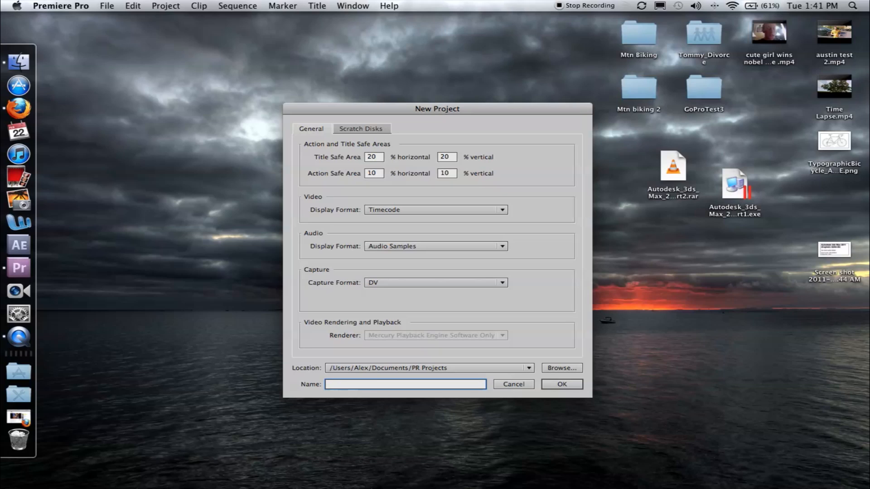
pyautogui.write('Hellz yeah')
pyautogui.write("tutorial let's do this!")
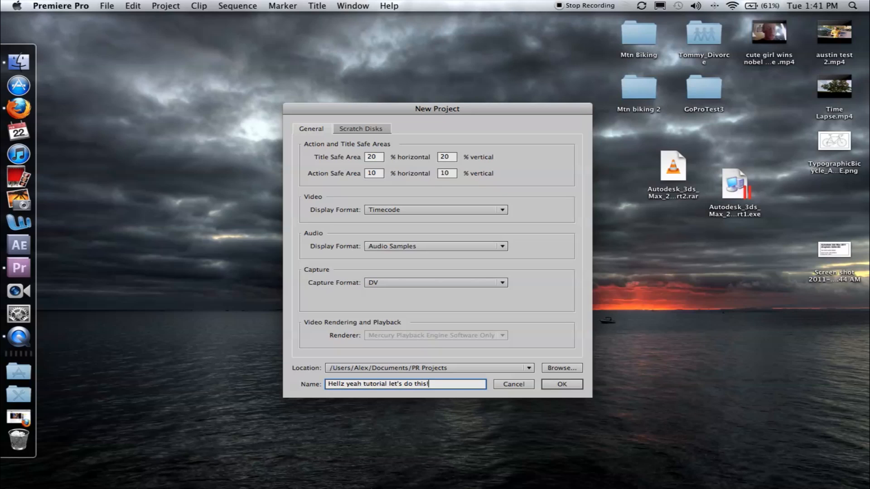
pyautogui.click(562, 385)
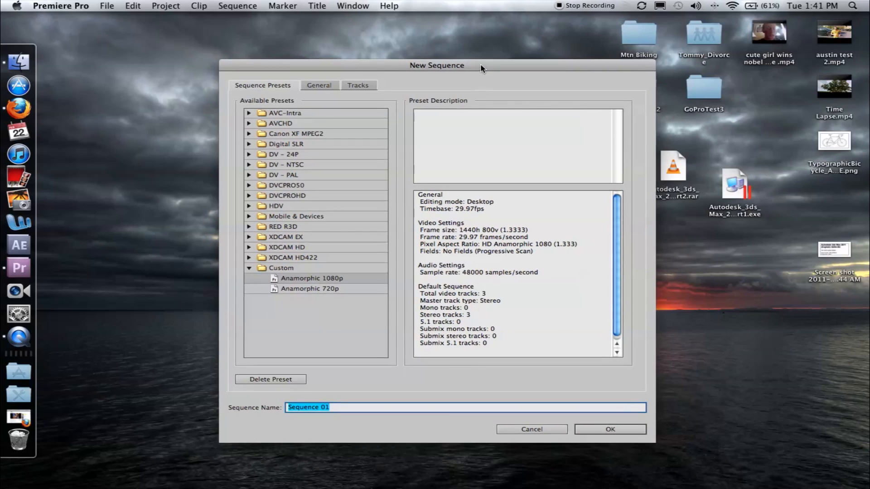
pyautogui.moveTo(480, 68); pyautogui.dragTo(440, 62)
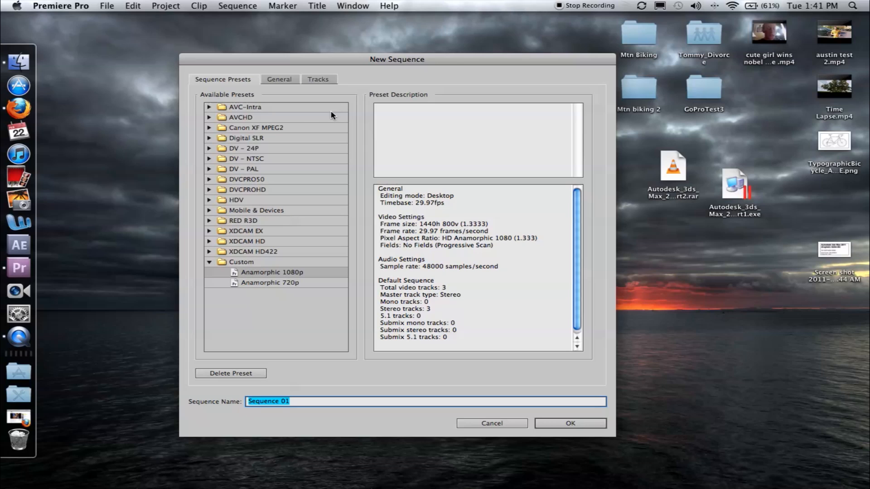
pyautogui.moveTo(468, 61)
pyautogui.mouseDown()
pyautogui.moveTo(457, 72)
pyautogui.moveTo(471, 73)
pyautogui.mouseUp()
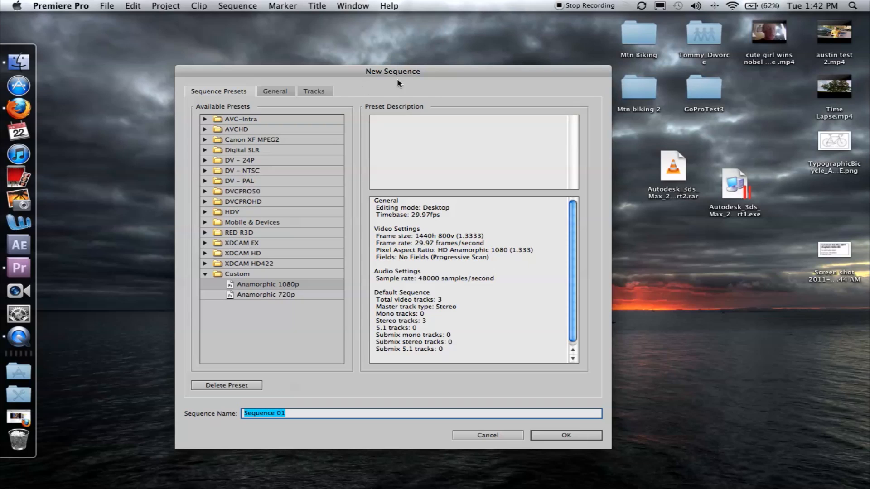
pyautogui.click(354, 101)
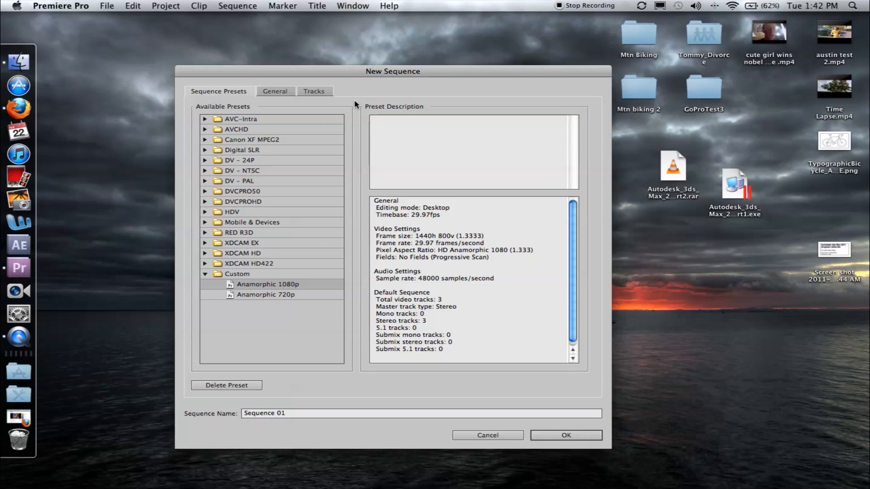
pyautogui.click(273, 347)
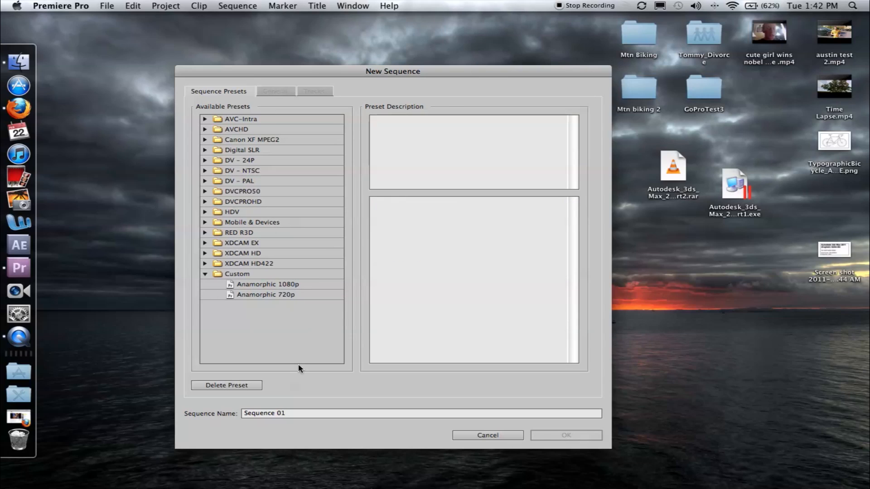
pyautogui.click(301, 233)
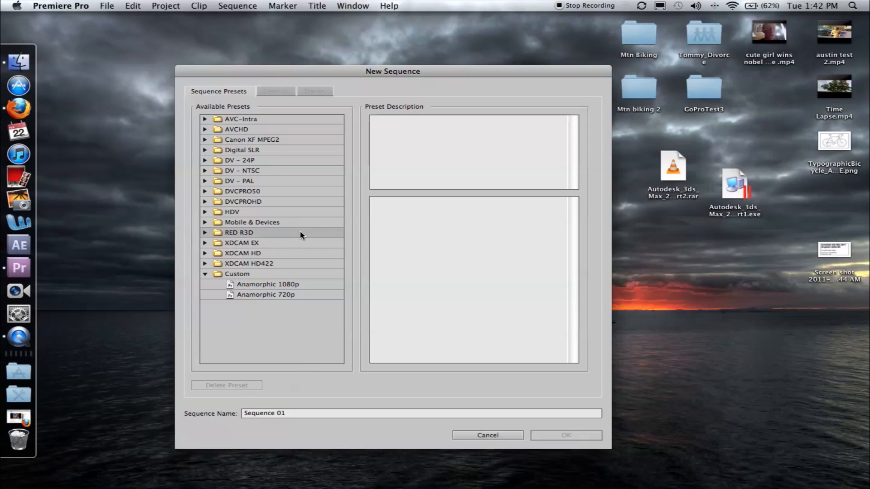
pyautogui.click(205, 232)
pyautogui.click(205, 232)
pyautogui.click(282, 322)
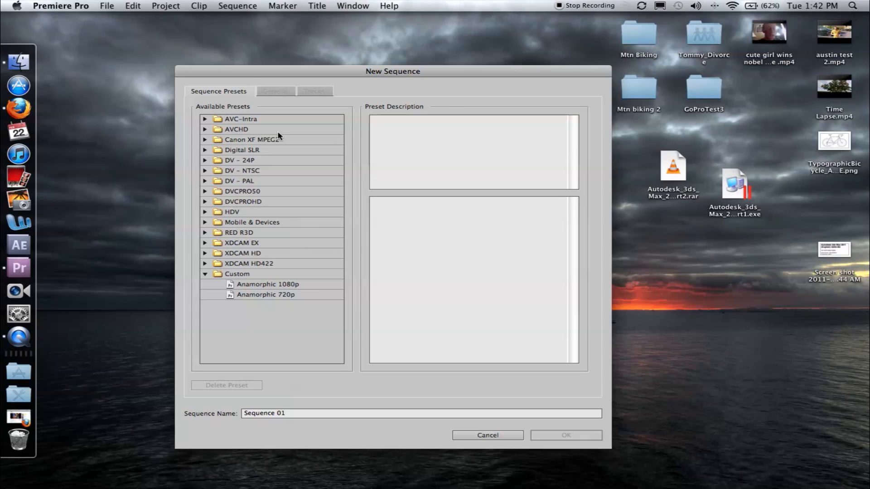
pyautogui.moveTo(429, 74)
pyautogui.mouseDown()
pyautogui.moveTo(415, 68)
pyautogui.moveTo(430, 68)
pyautogui.mouseUp()
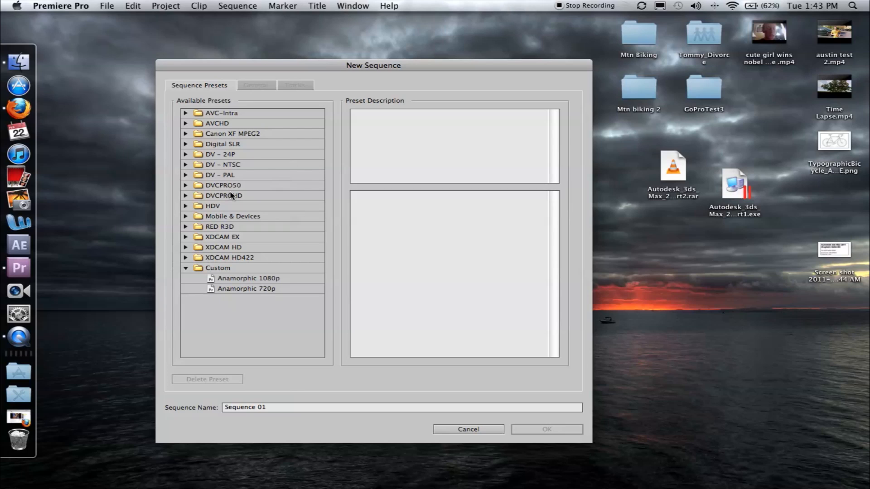
# Compare the 24 and 30 fps HDV 720p and 1080p sequence presets, and choose HDV 1080p30
pyautogui.click(185, 269)
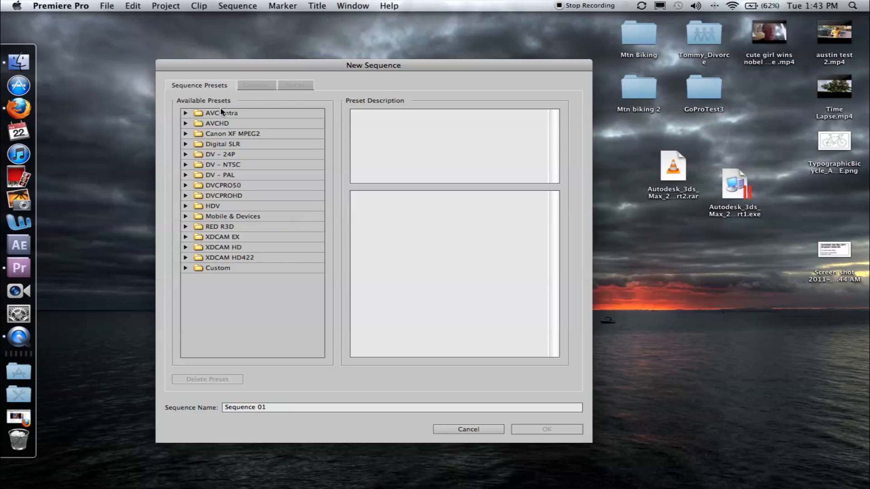
pyautogui.click(185, 206)
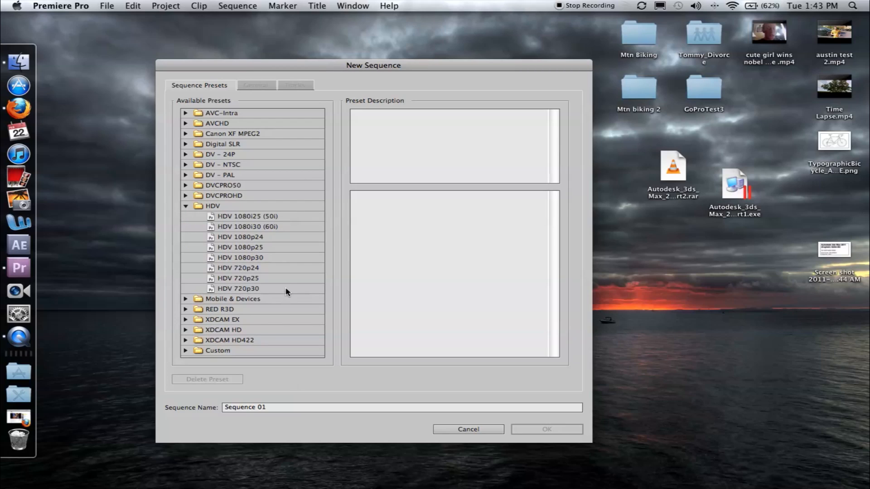
pyautogui.click(243, 258)
pyautogui.click(240, 269)
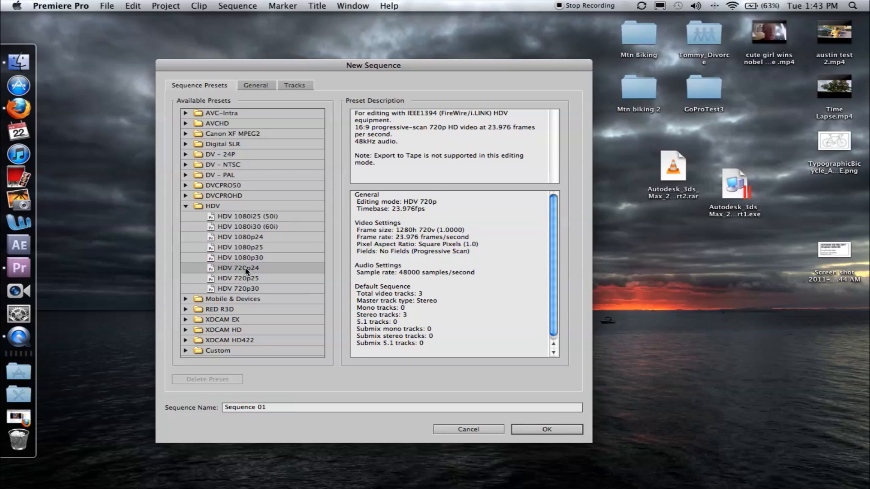
pyautogui.click(240, 291)
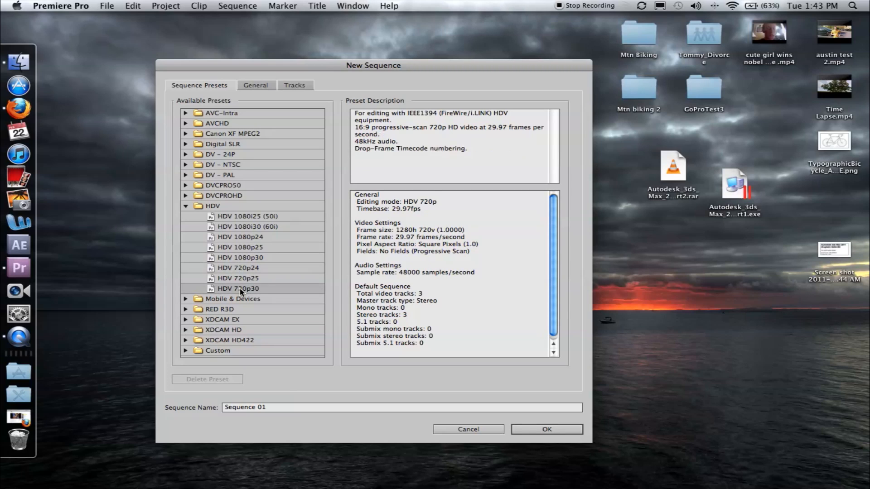
pyautogui.click(242, 271)
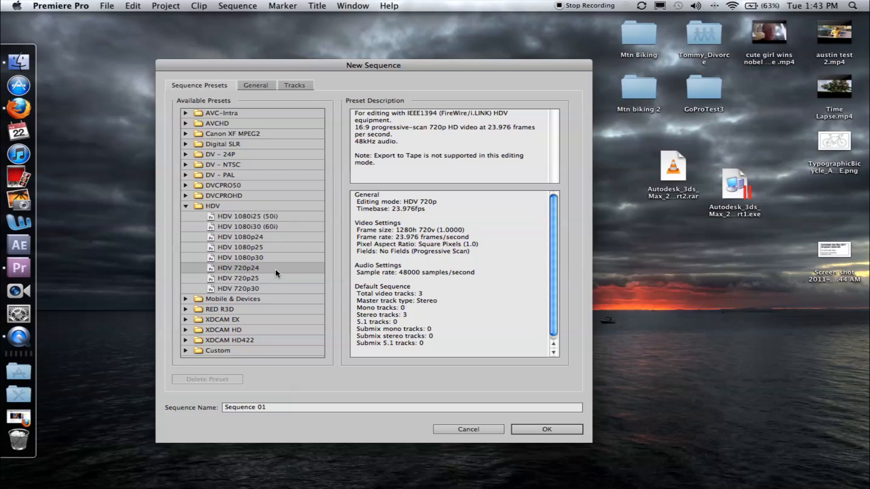
pyautogui.click(245, 238)
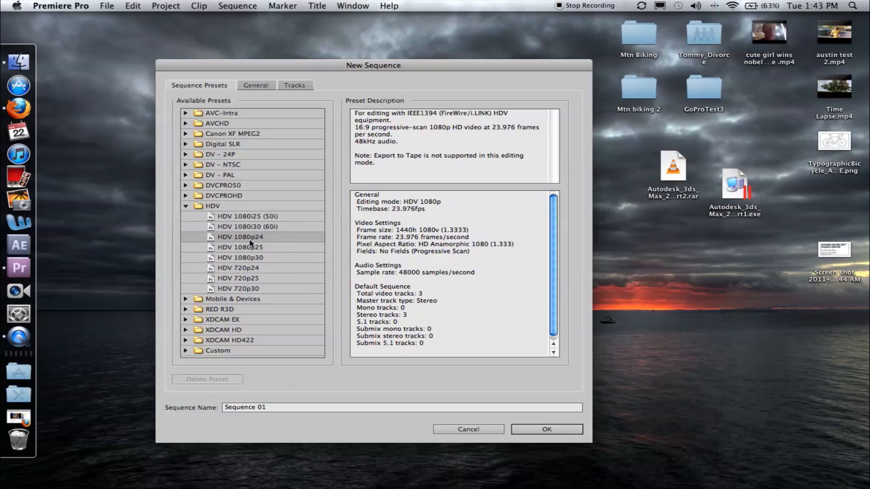
pyautogui.click(264, 258)
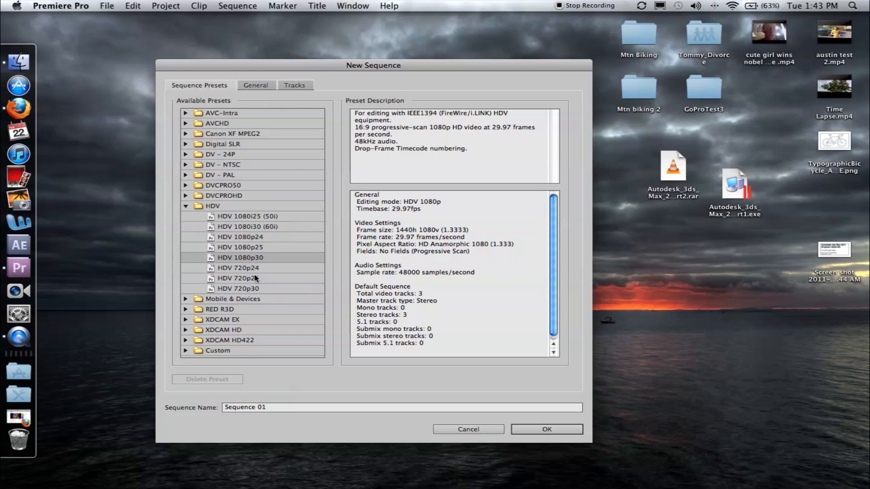
pyautogui.click(241, 290)
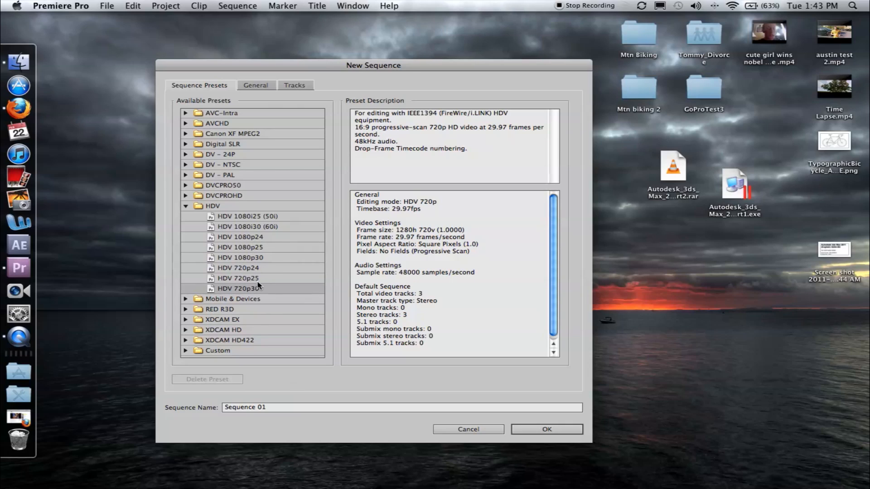
pyautogui.click(249, 259)
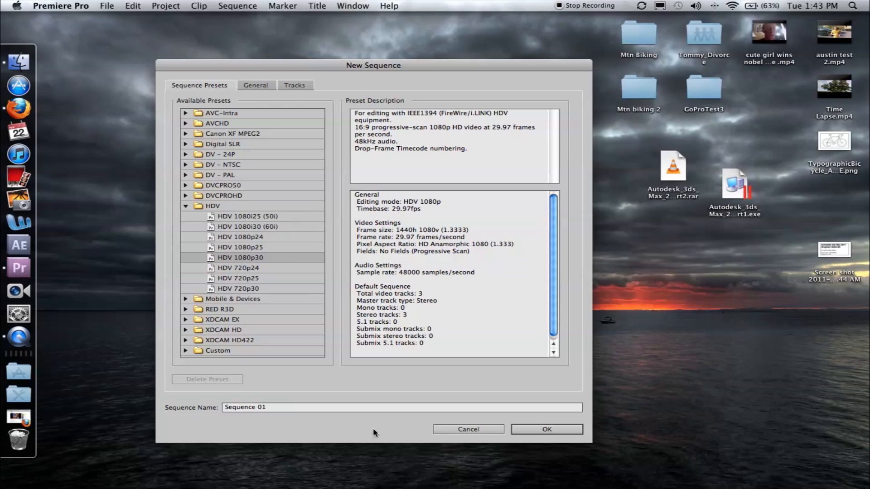
# Name the sequence "Bob gets run over bt dog on train that was induced by illegal drugs" and create it
pyautogui.doubleClick(272, 407)
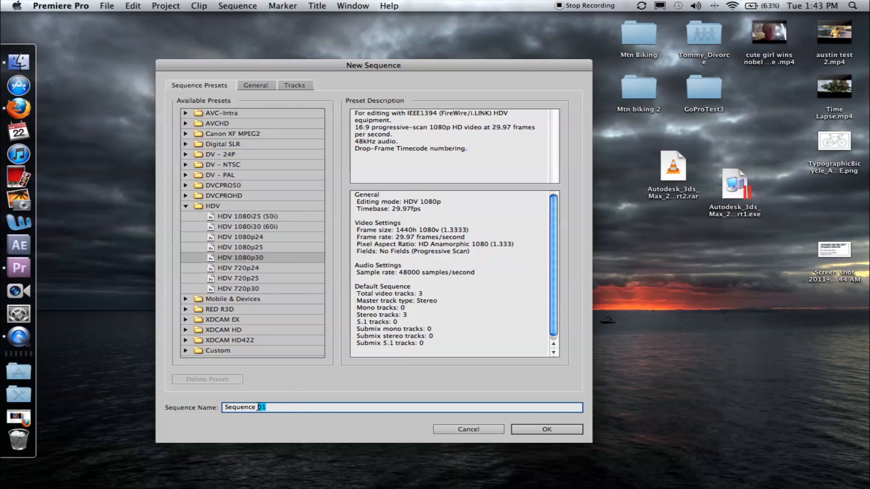
pyautogui.moveTo(259, 407); pyautogui.dragTo(224, 406)
pyautogui.press('BackSpace')
pyautogui.write('Bob gets run over bt dog on train that w')
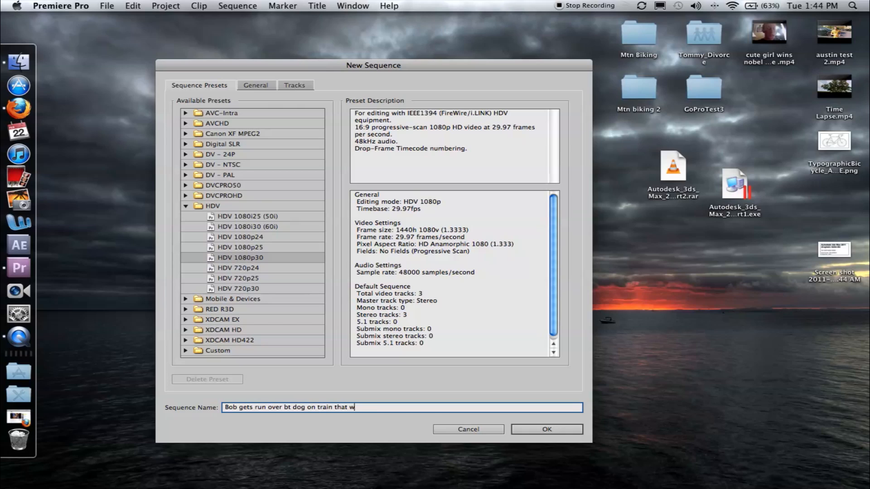
pyautogui.write('as induced by illegal drugs')
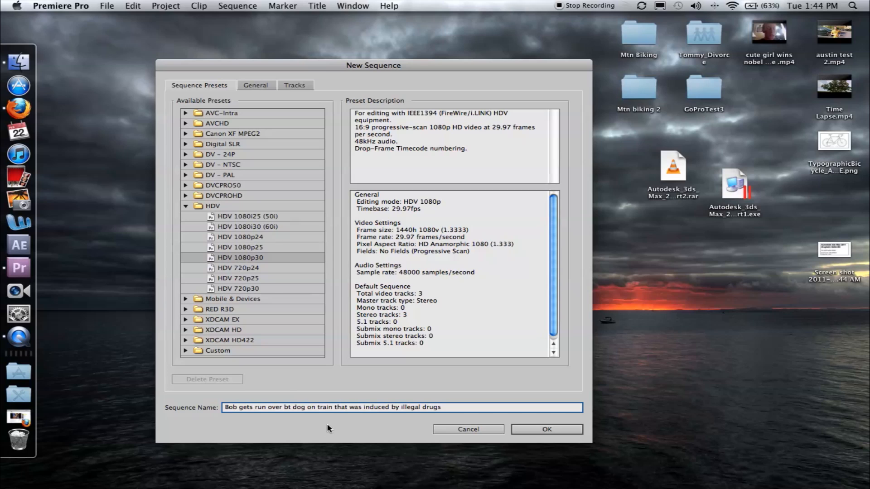
pyautogui.click(531, 432)
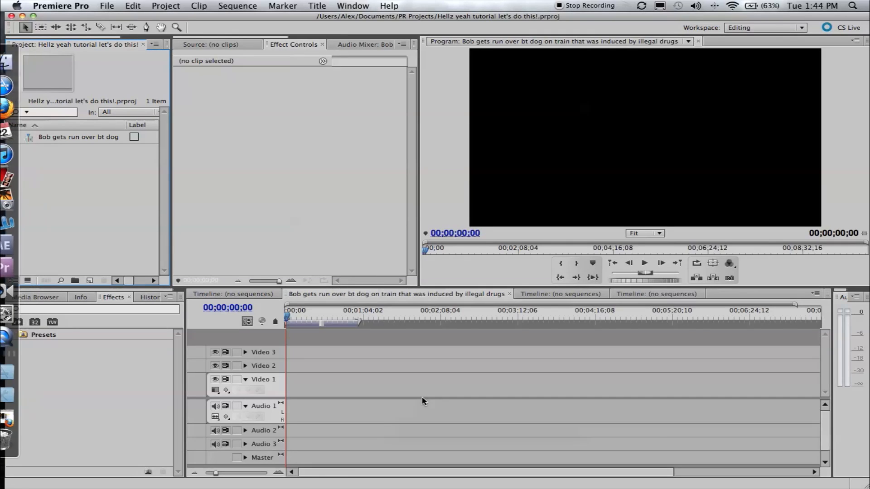
# Dock the Program monitor in the Effect Controls panel group and move the sequence timeline into the Project panel group
pyautogui.moveTo(265, 17); pyautogui.dragTo(263, 16)
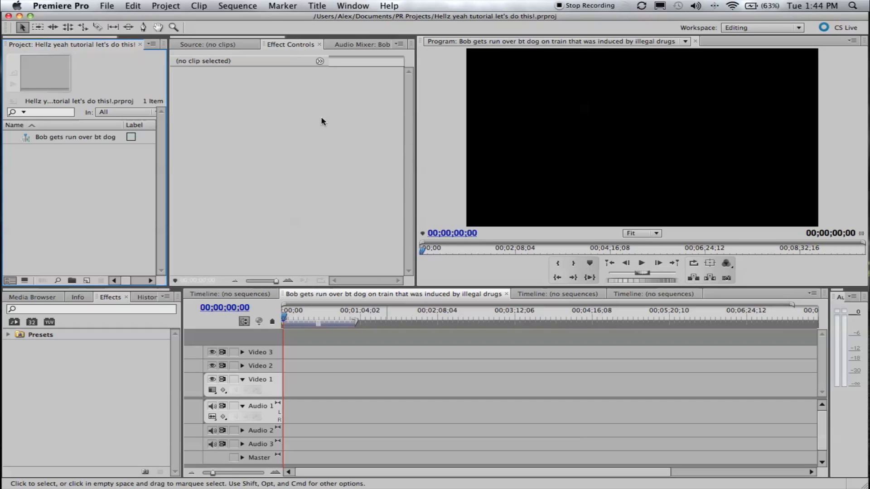
pyautogui.click(293, 123)
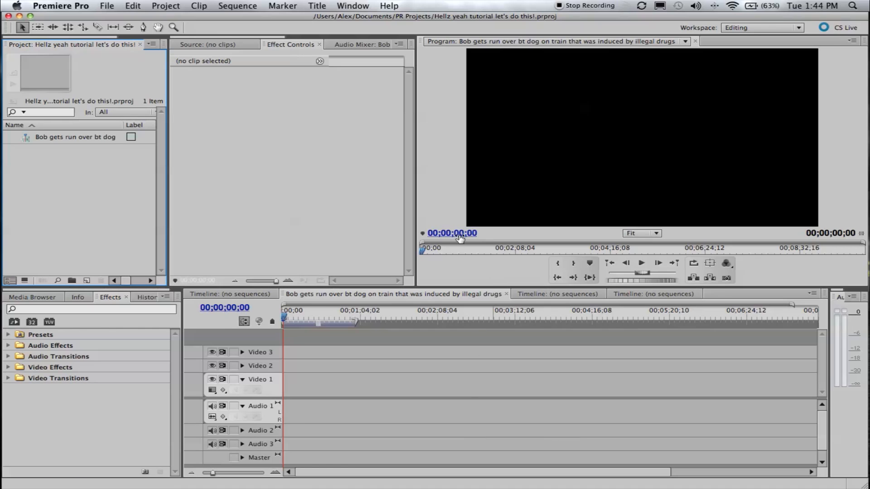
pyautogui.moveTo(422, 42); pyautogui.dragTo(237, 218)
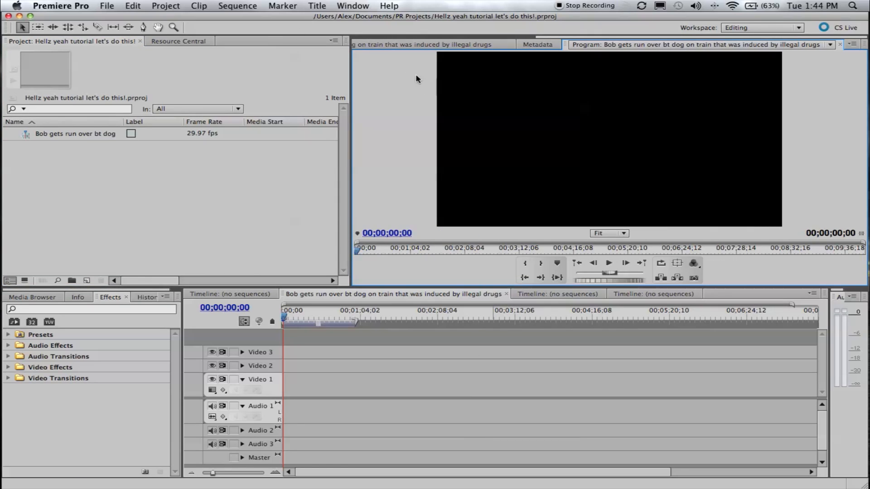
pyautogui.moveTo(288, 295); pyautogui.dragTo(145, 195)
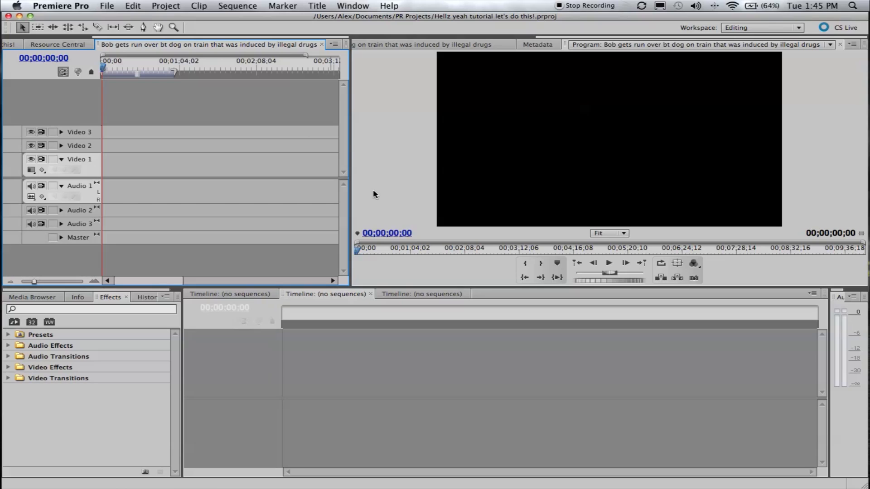
# Reset the Editing workspace to its original layout
pyautogui.click(352, 5)
pyautogui.moveTo(366, 20)
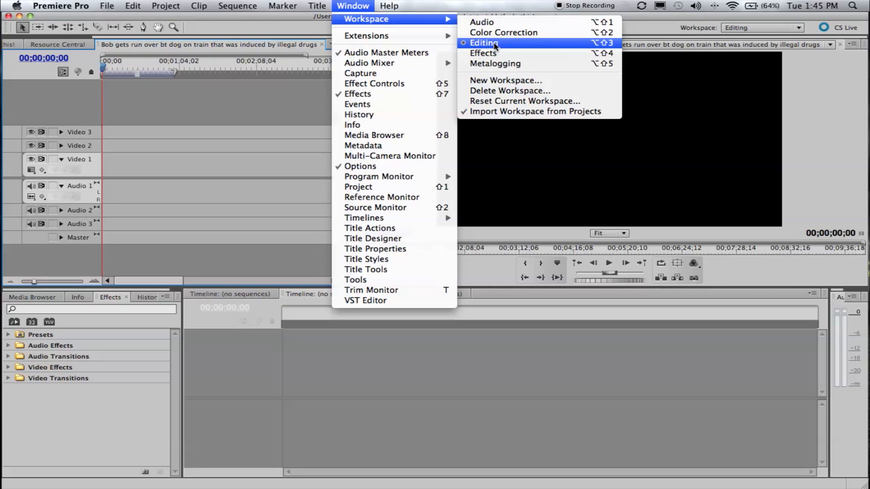
pyautogui.click(511, 105)
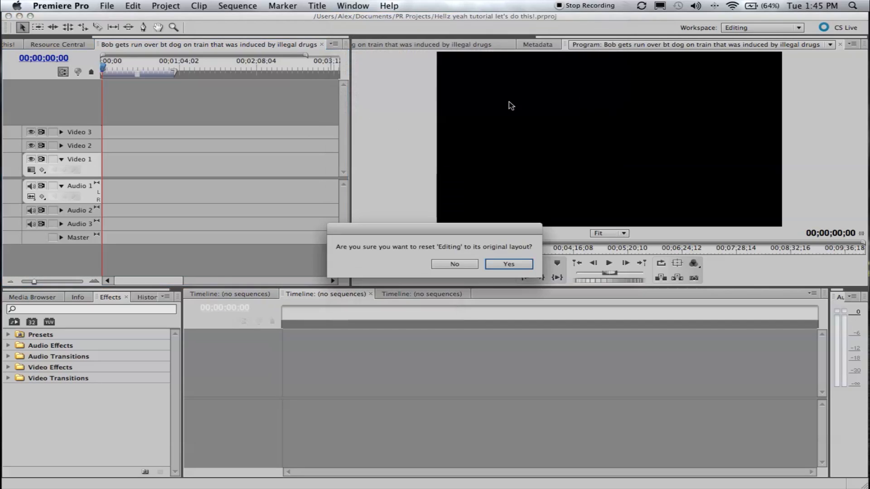
pyautogui.click(508, 263)
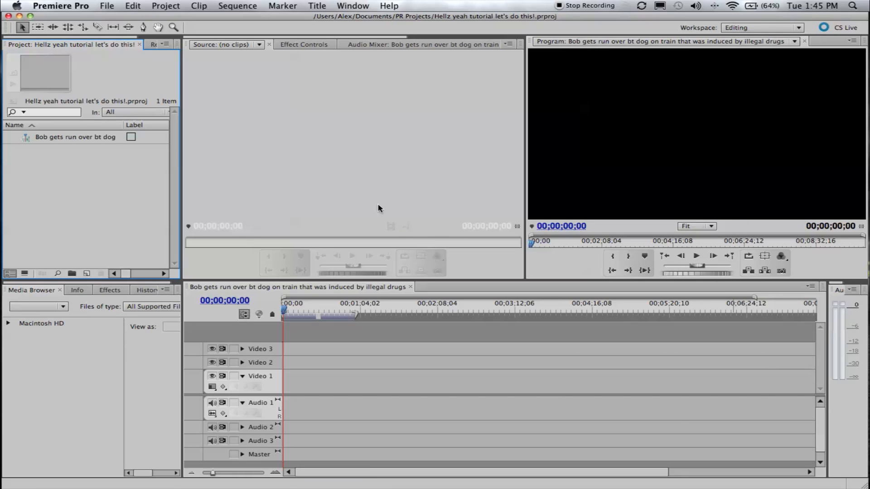
pyautogui.click(114, 9)
pyautogui.click(113, 9)
pyautogui.click(112, 9)
pyautogui.click(132, 6)
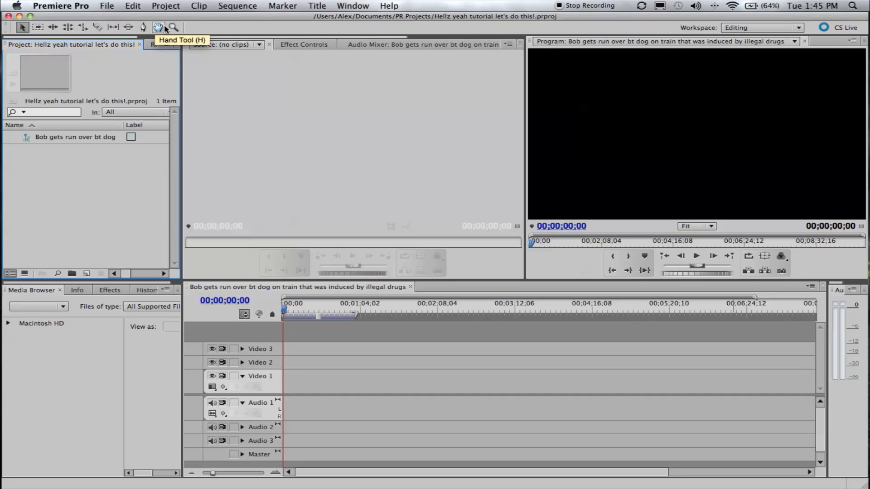
pyautogui.click(771, 28)
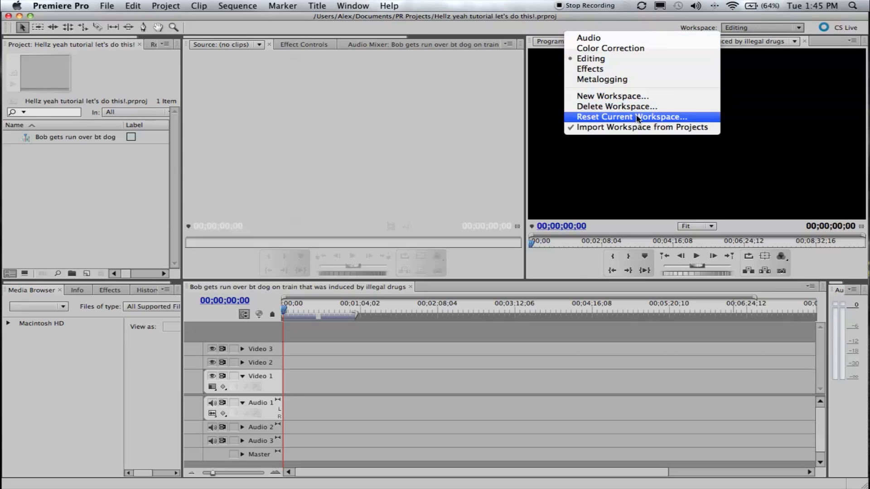
pyautogui.click(774, 29)
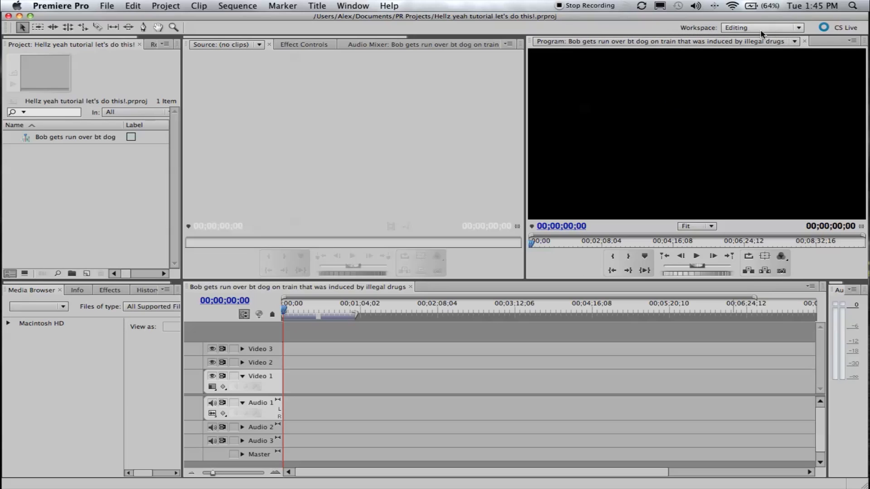
# Import the video "cute girl wins nobel peace prize .mp4" from the Desktop into the project
pyautogui.click(119, 246)
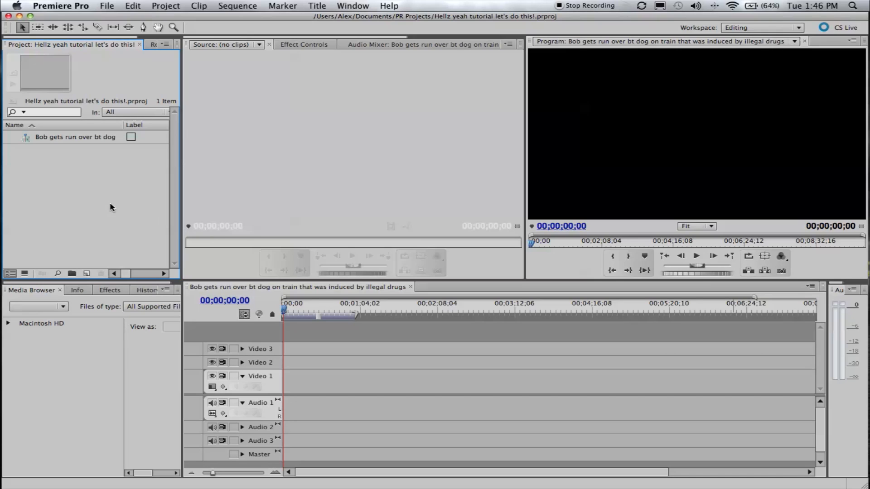
pyautogui.click(108, 6)
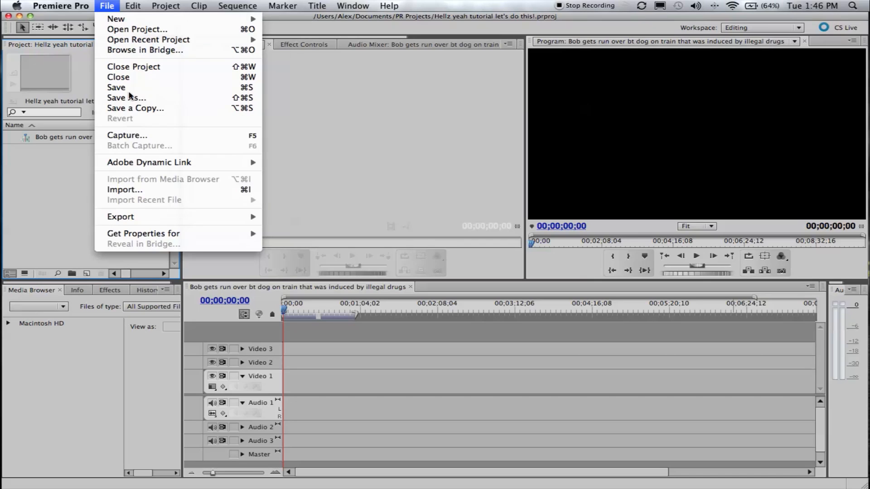
pyautogui.click(196, 193)
pyautogui.click(310, 131)
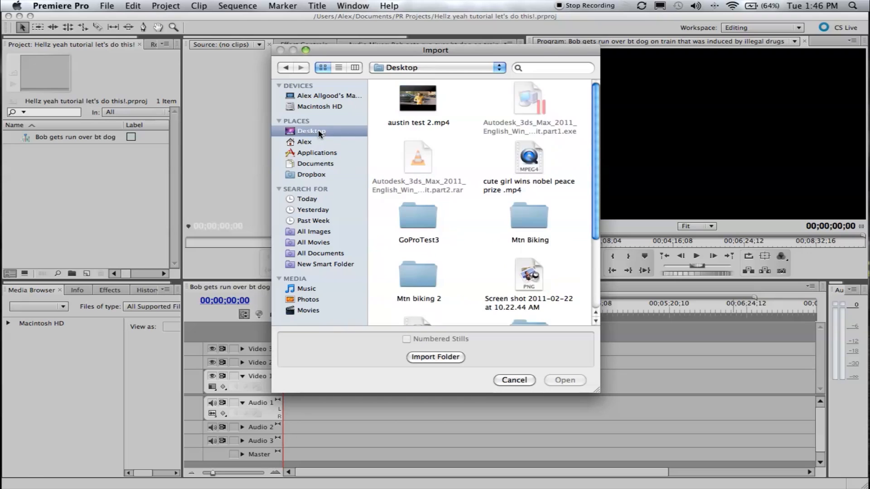
pyautogui.click(410, 99)
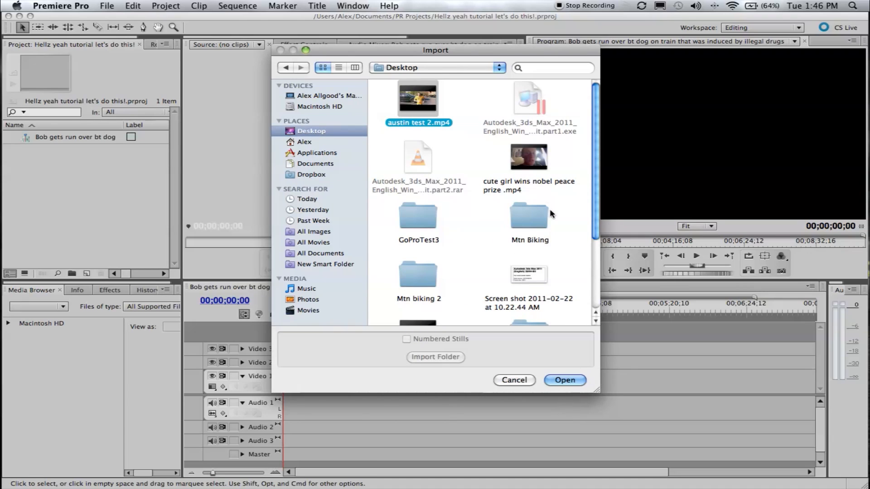
pyautogui.click(539, 183)
pyautogui.click(577, 380)
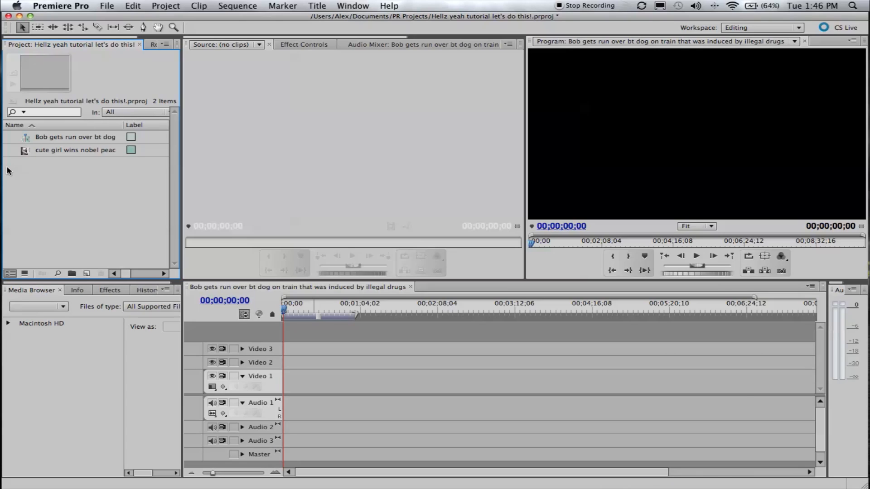
# Select the imported clip and play it briefly in the Project panel's thumbnail preview
pyautogui.click(56, 150)
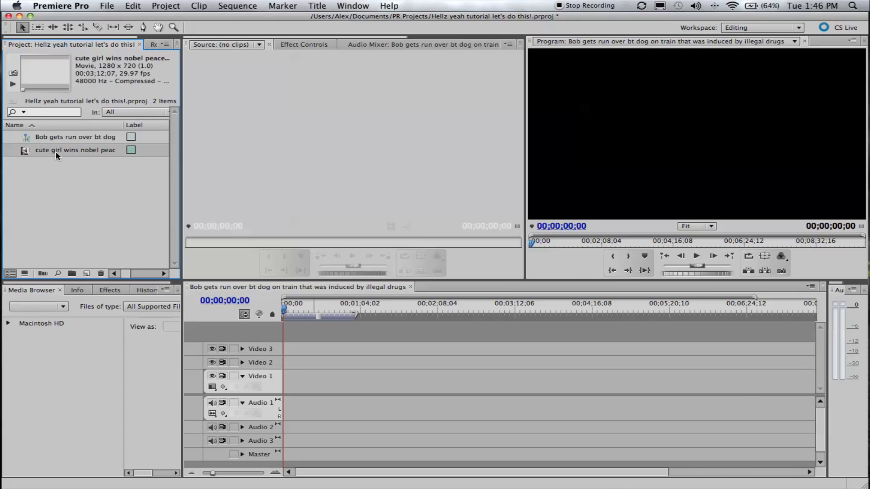
pyautogui.click(24, 154)
pyautogui.moveTo(27, 150)
pyautogui.mouseDown()
pyautogui.moveTo(43, 182)
pyautogui.moveTo(26, 151)
pyautogui.mouseUp()
pyautogui.click(13, 85)
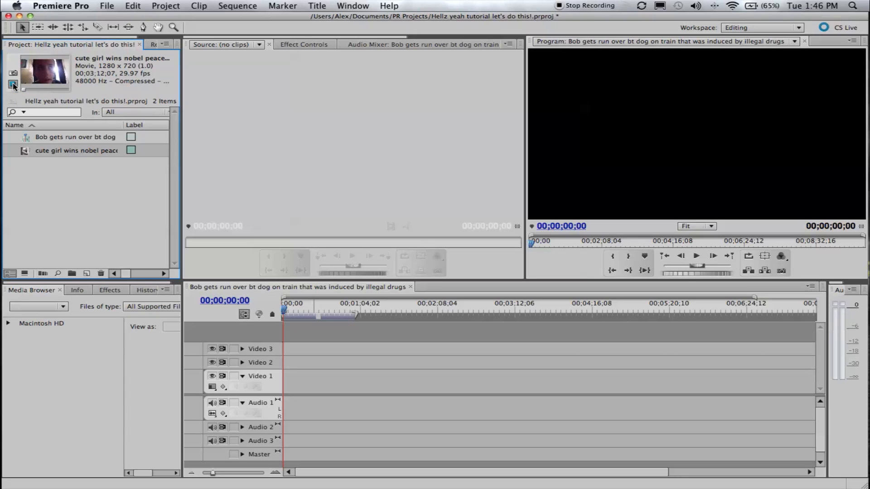
pyautogui.click(14, 85)
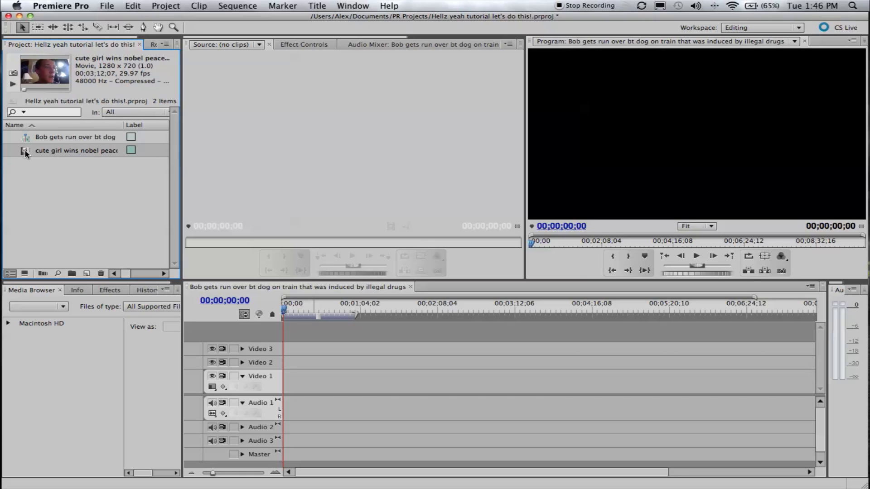
# Place the imported clip at the start of Video 1 and Audio 1, and move the playhead to 00;01;55;14
pyautogui.moveTo(27, 154); pyautogui.dragTo(284, 374)
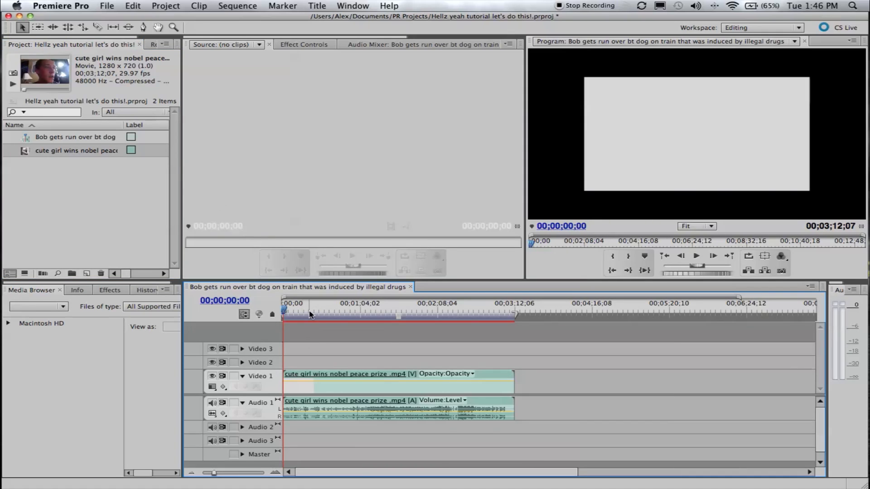
pyautogui.moveTo(310, 315); pyautogui.dragTo(422, 310)
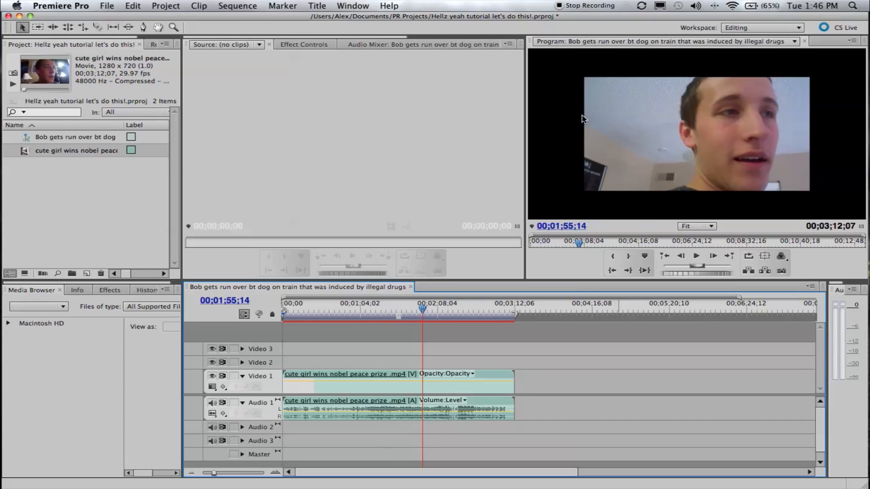
# Scale the timeline clip to the frame size and check the picture at 00;02;31;29
pyautogui.click(469, 392)
pyautogui.rightClick(443, 393)
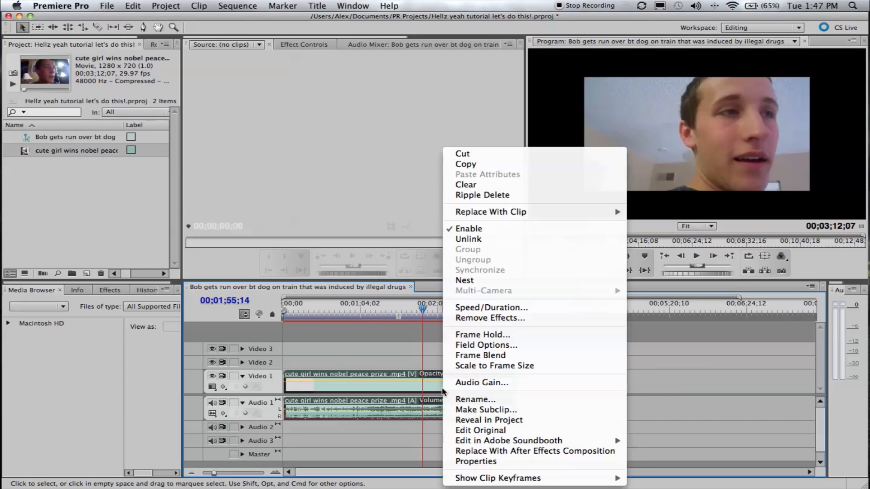
pyautogui.click(431, 389)
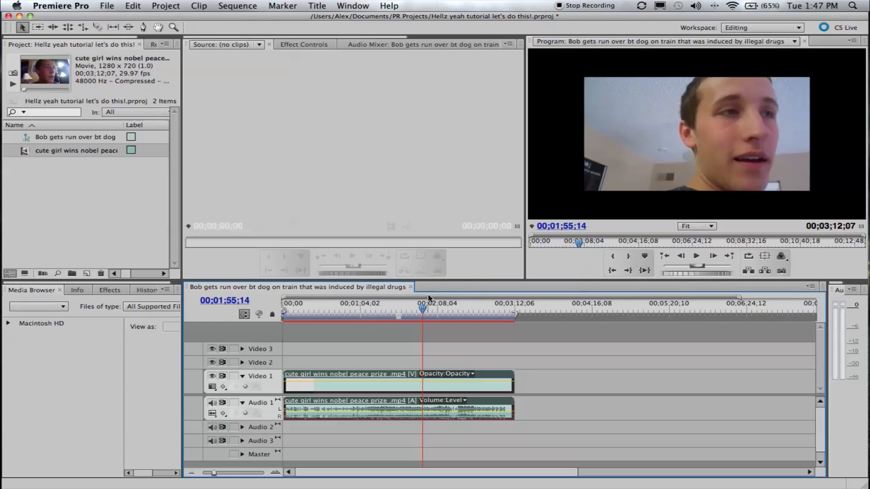
pyautogui.rightClick(456, 392)
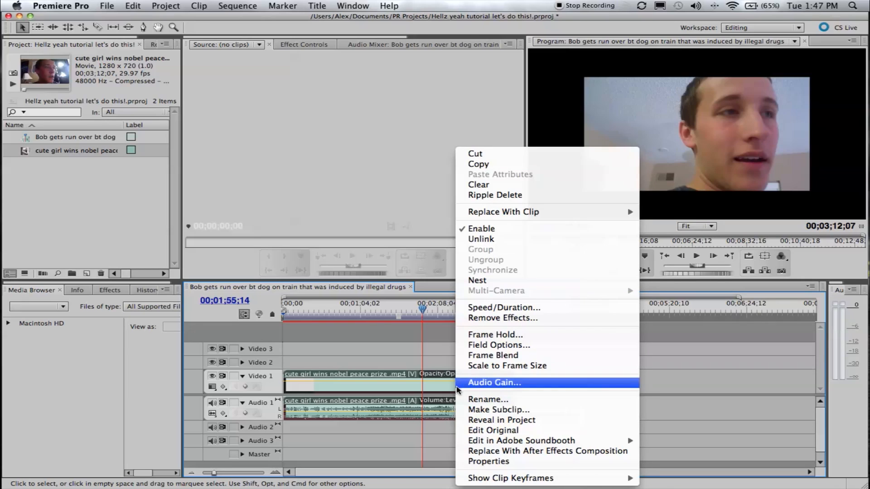
pyautogui.rightClick(425, 390)
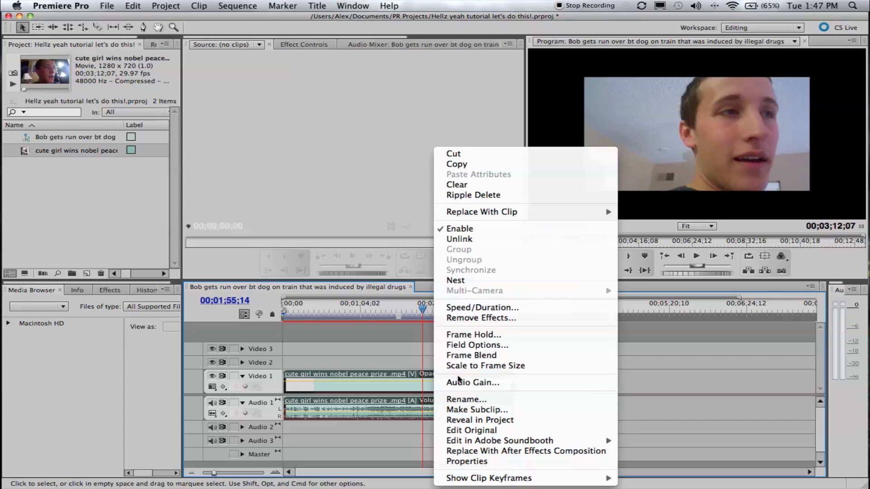
pyautogui.click(461, 367)
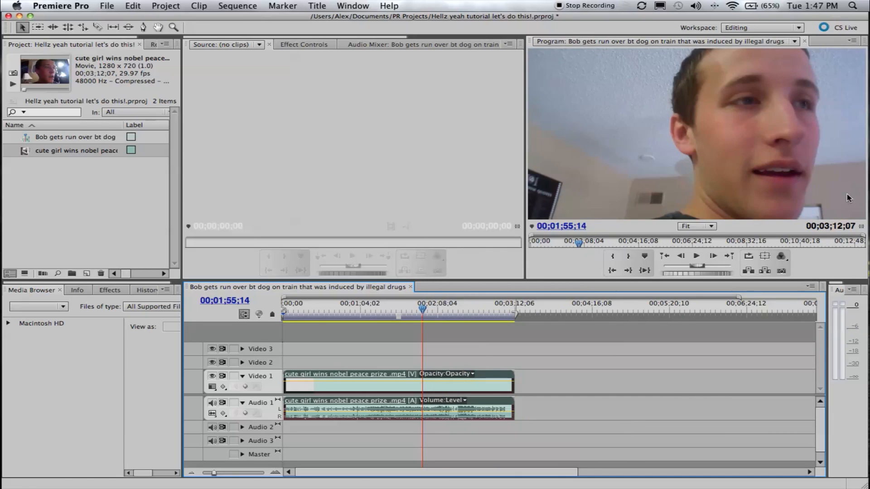
pyautogui.click(467, 309)
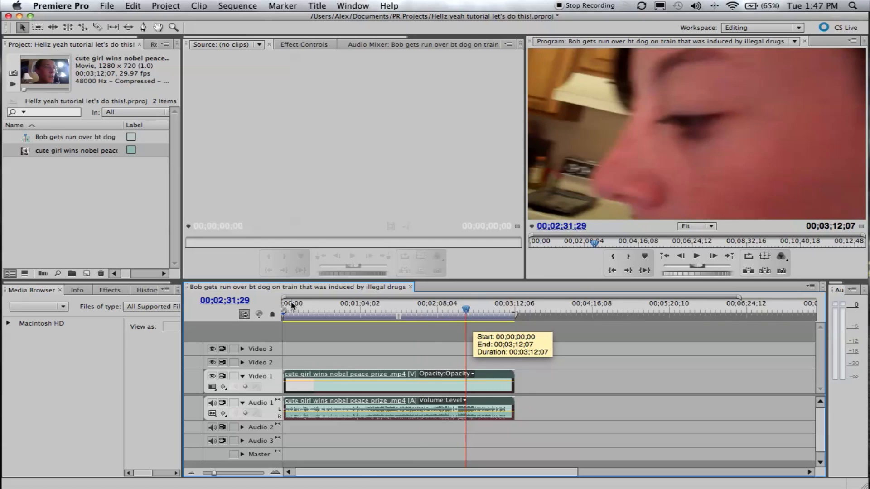
# Open the imported clip in the Source monitor, scrub to 00;01;02;07 and zoom in its time ruler
pyautogui.click(41, 218)
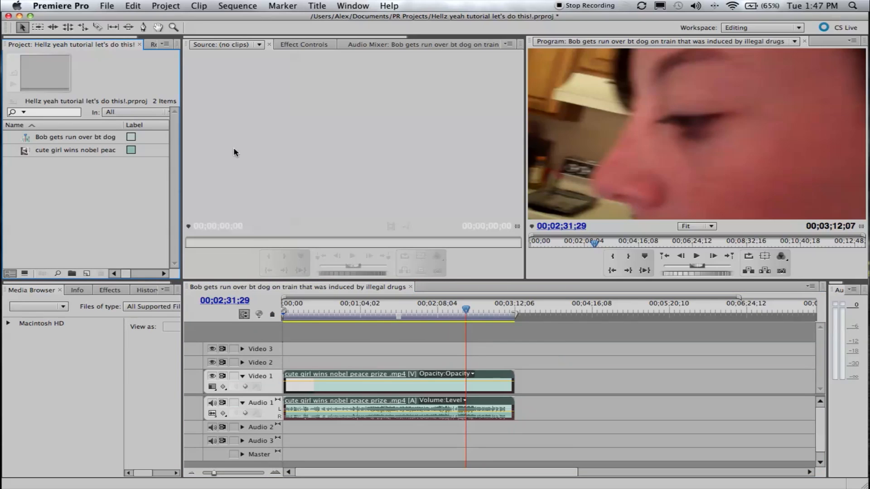
pyautogui.click(69, 153)
pyautogui.doubleClick(39, 153)
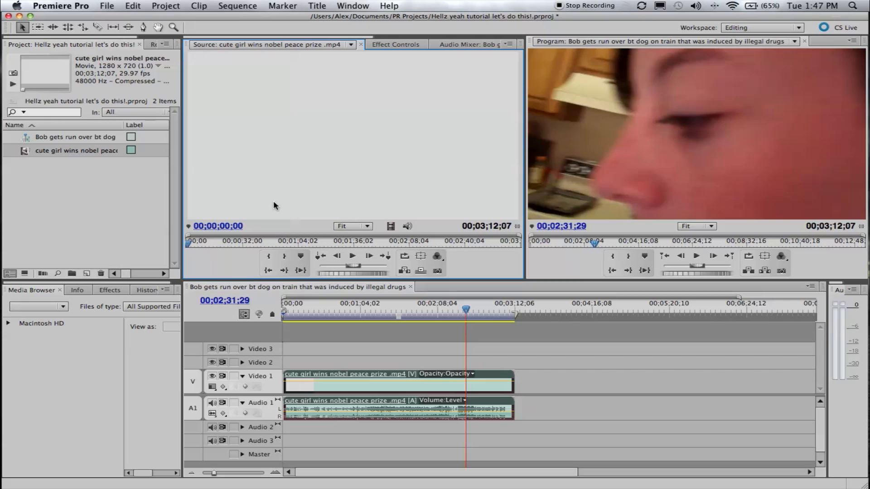
pyautogui.moveTo(190, 245); pyautogui.dragTo(295, 244)
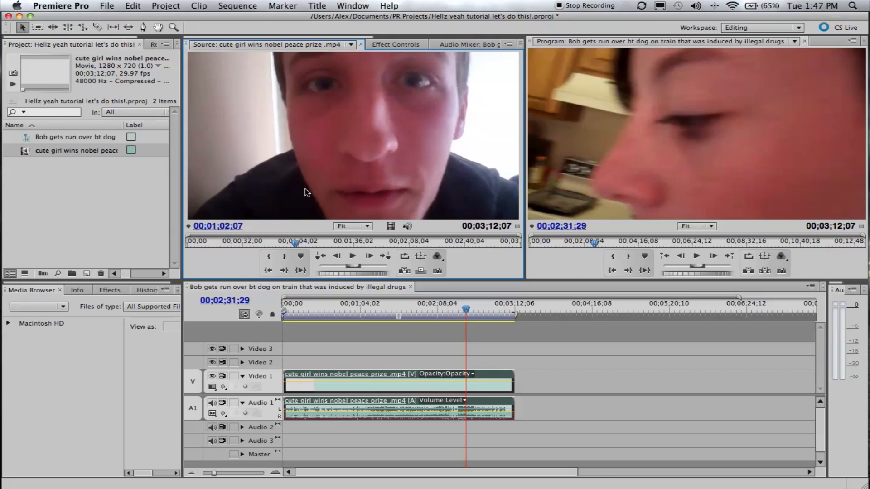
pyautogui.moveTo(189, 236); pyautogui.dragTo(221, 238)
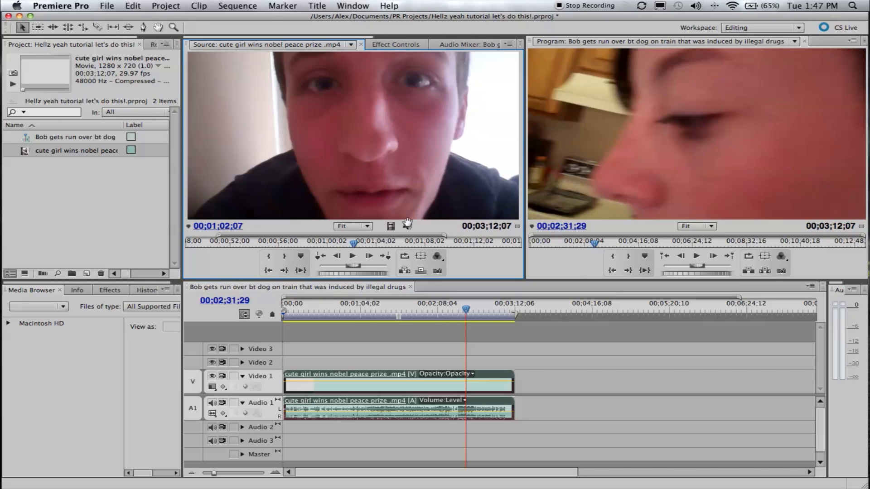
# Add only the source clip's video to Video 1 after the first clip, and only its audio further along Audio 1
pyautogui.moveTo(389, 225); pyautogui.dragTo(540, 381)
pyautogui.moveTo(408, 228); pyautogui.dragTo(662, 421)
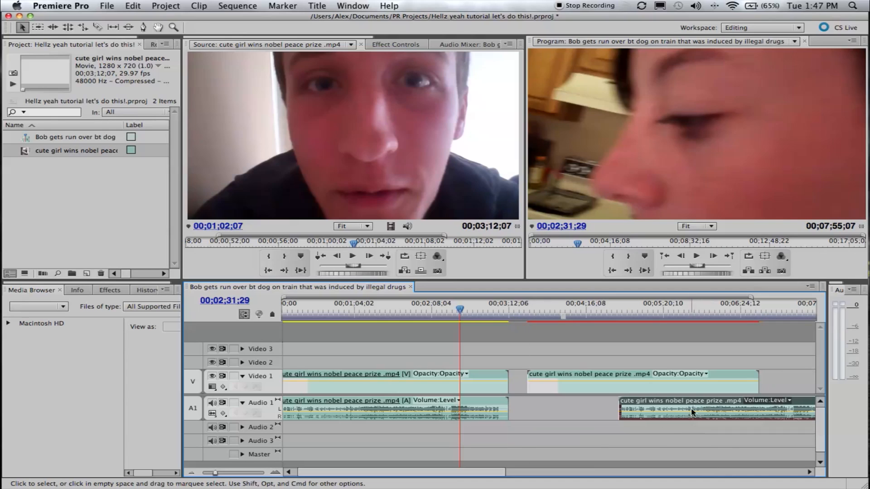
pyautogui.click(702, 392)
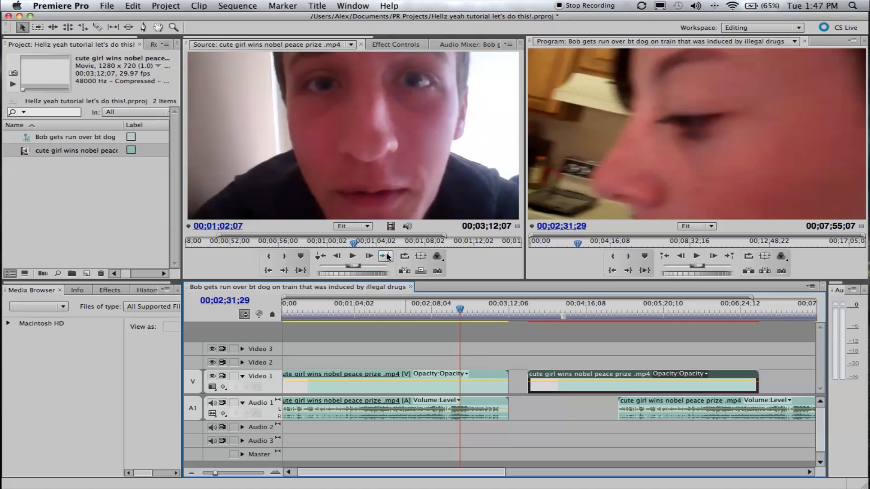
# Play the sequence from 00;01;15;00, stop it, and preview it again from about 00;00;59;09
pyautogui.click(633, 187)
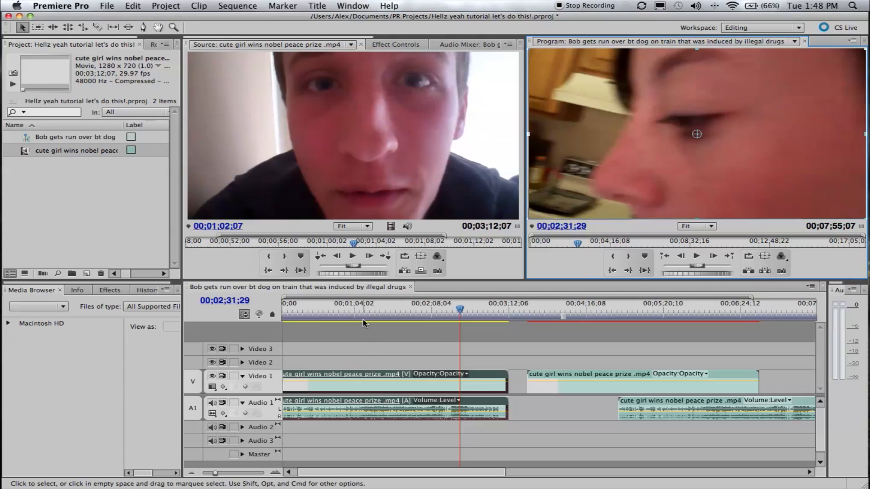
pyautogui.click(367, 312)
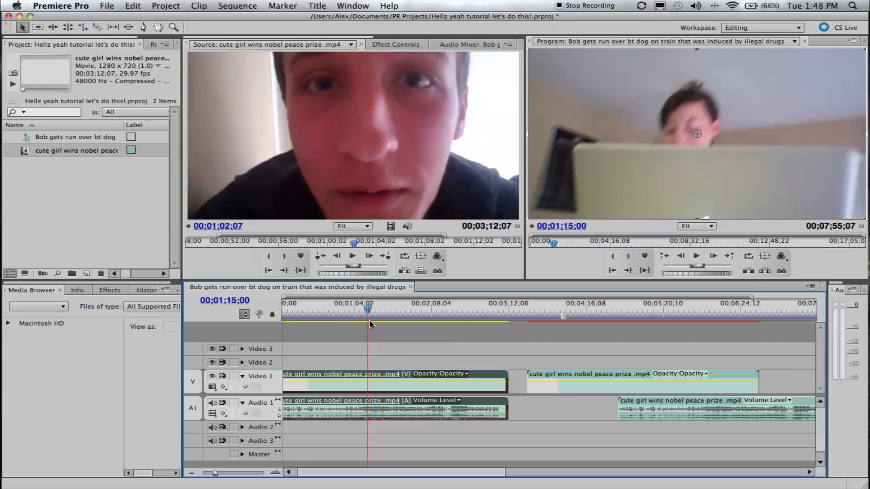
pyautogui.press('space')
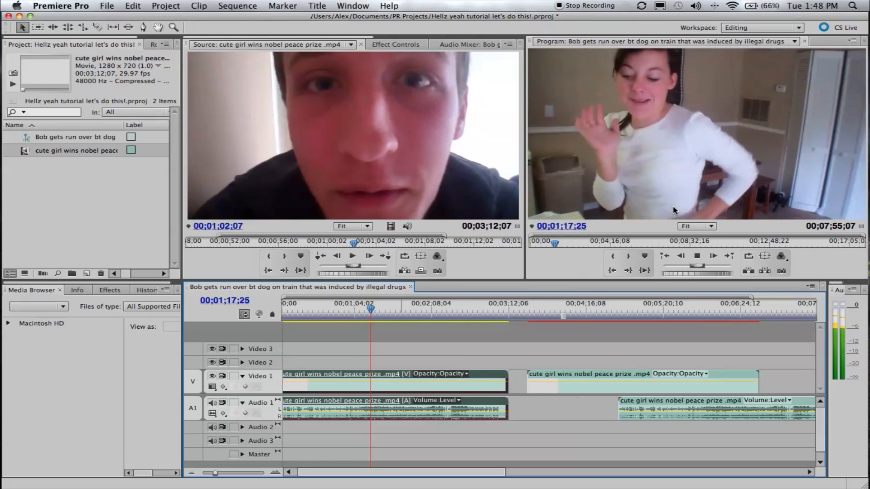
pyautogui.press('space')
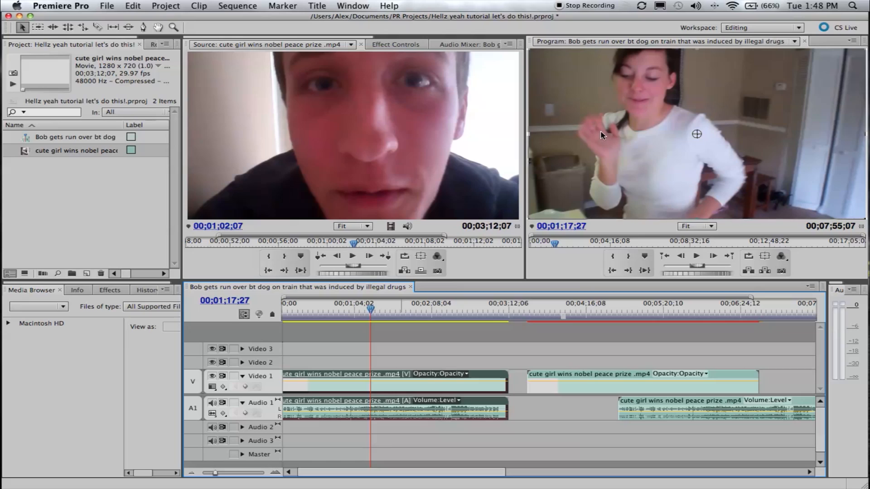
pyautogui.click(348, 309)
pyautogui.press('space')
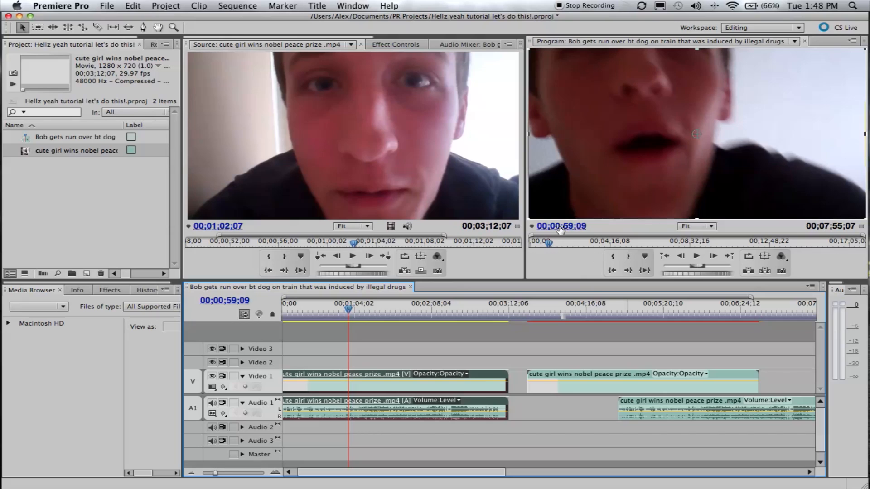
# Step the sequence back frame by frame in the Program monitor and shuttle it to 00;00;58;28
pyautogui.click(682, 257)
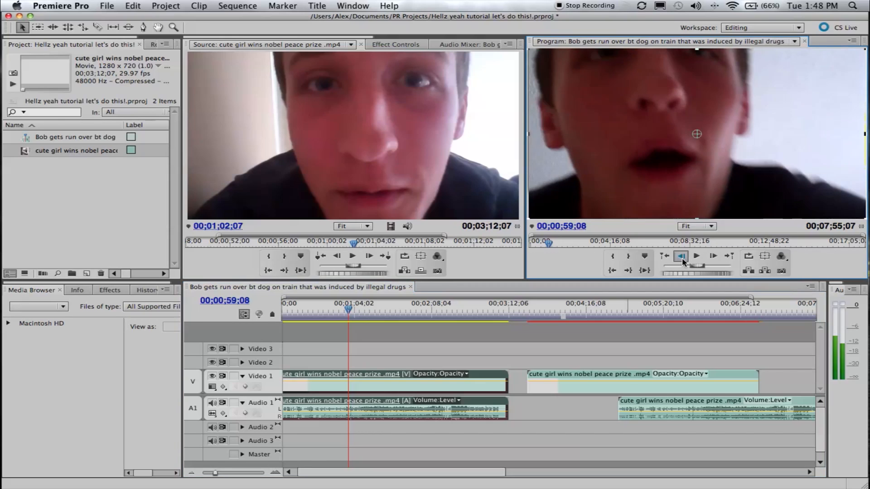
pyautogui.click(681, 258)
pyautogui.click(682, 257)
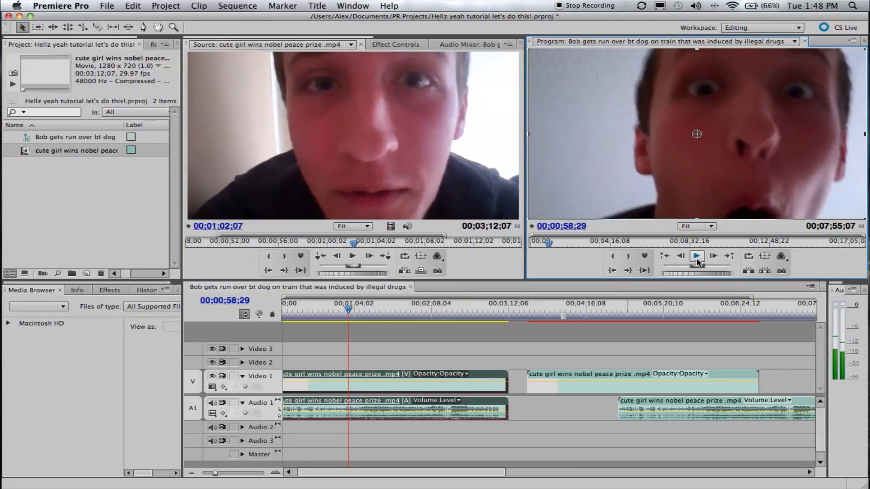
pyautogui.moveTo(696, 267)
pyautogui.mouseDown()
pyautogui.moveTo(685, 270)
pyautogui.moveTo(701, 267)
pyautogui.mouseUp()
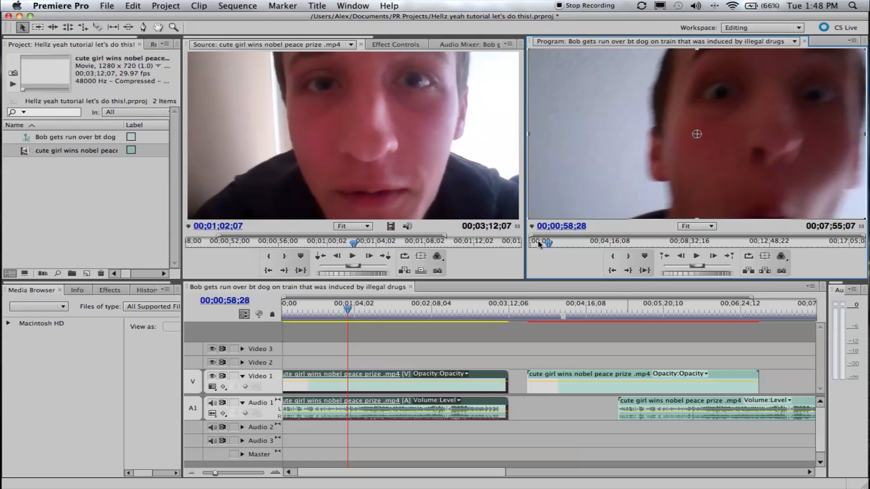
# Display the YC Waveform in the Program monitor and return the output to Composite Video
pyautogui.click(780, 257)
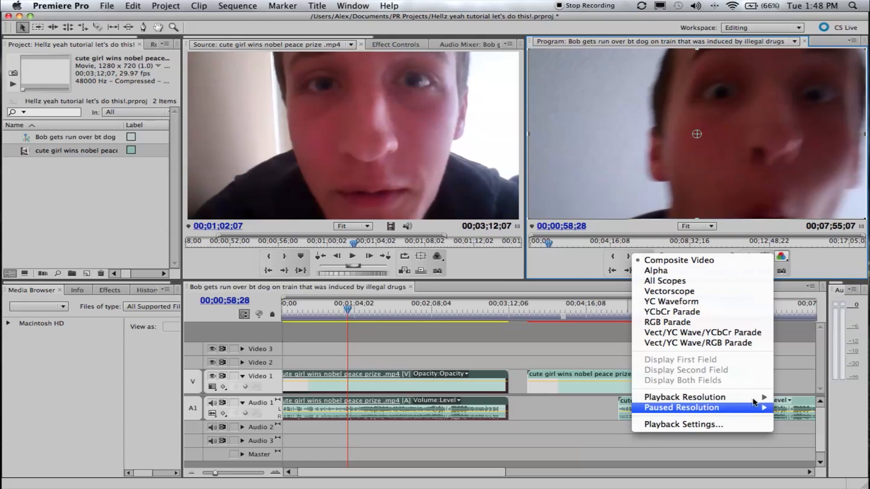
pyautogui.click(725, 301)
pyautogui.click(781, 256)
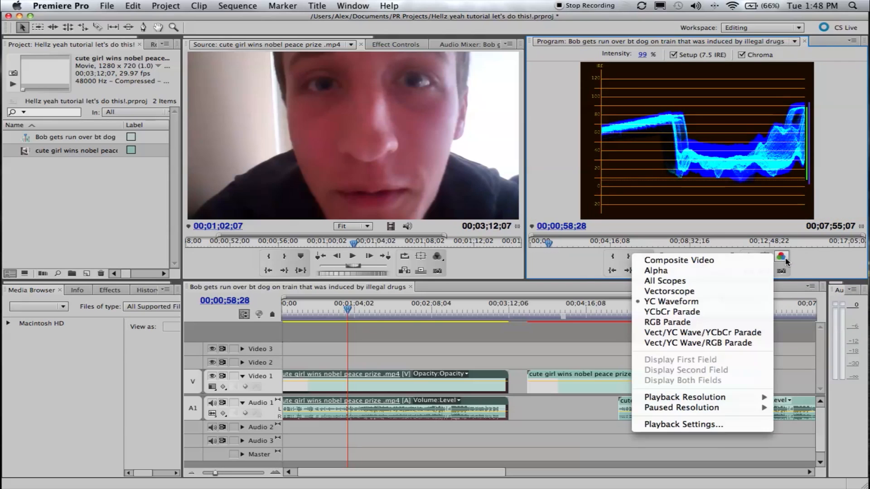
pyautogui.click(682, 261)
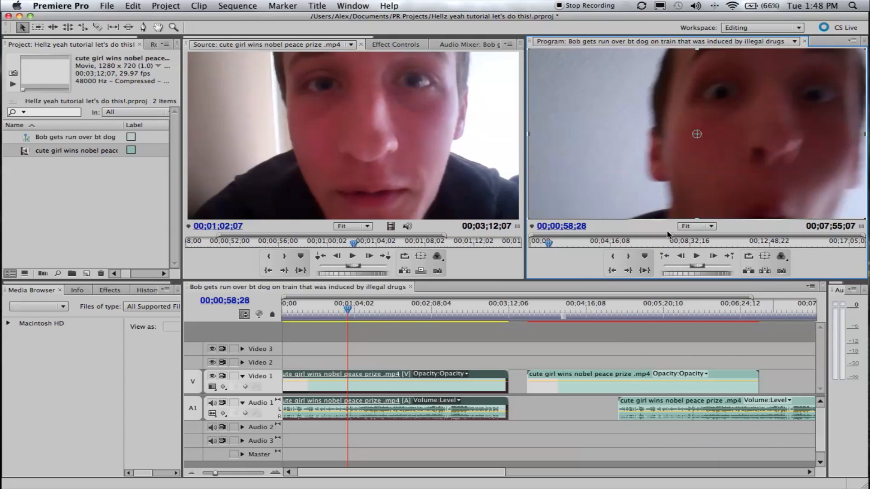
# Step and shuttle the sequence back and forth in the Program monitor, stopping at 00;00;59;15
pyautogui.press('Left')
pyautogui.press('Left')
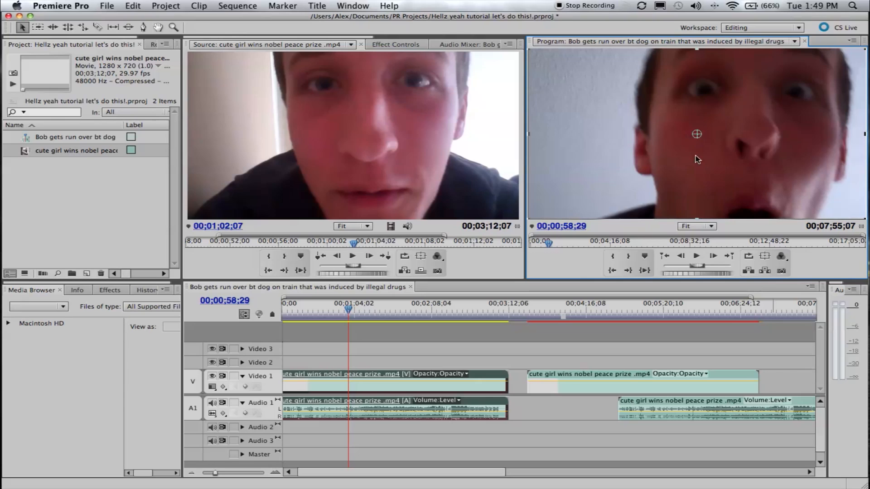
pyautogui.scroll(-9, 697, 159)
pyautogui.scroll(11, 696, 159)
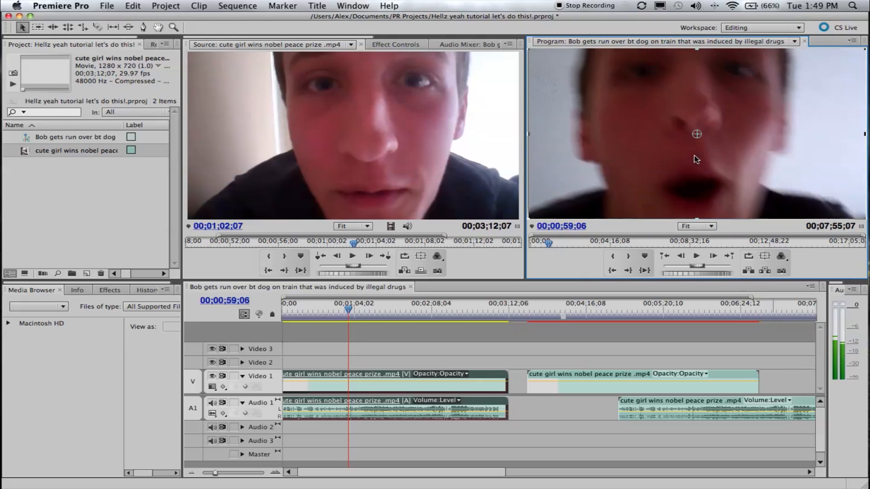
pyautogui.scroll(6, 697, 159)
pyautogui.scroll(-13, 697, 160)
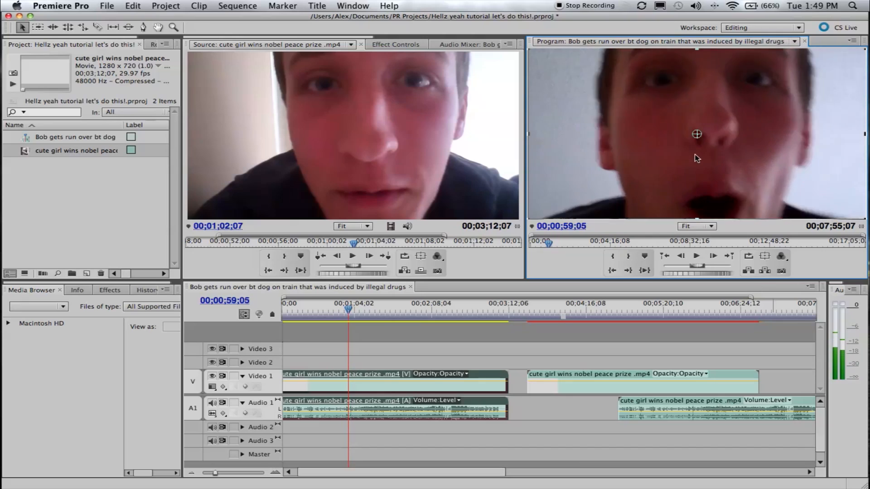
pyautogui.scroll(16, 698, 158)
pyautogui.scroll(-20, 697, 158)
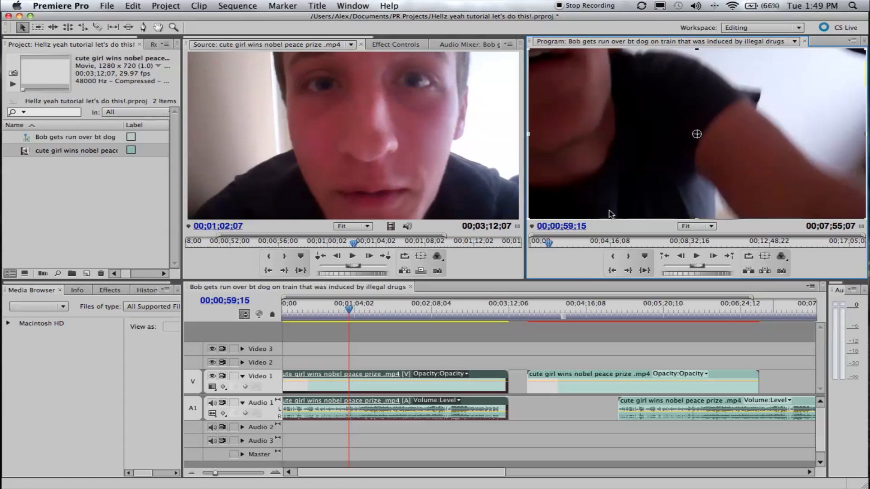
# Review the selected clip's information and bring up the list of effects
pyautogui.click(64, 361)
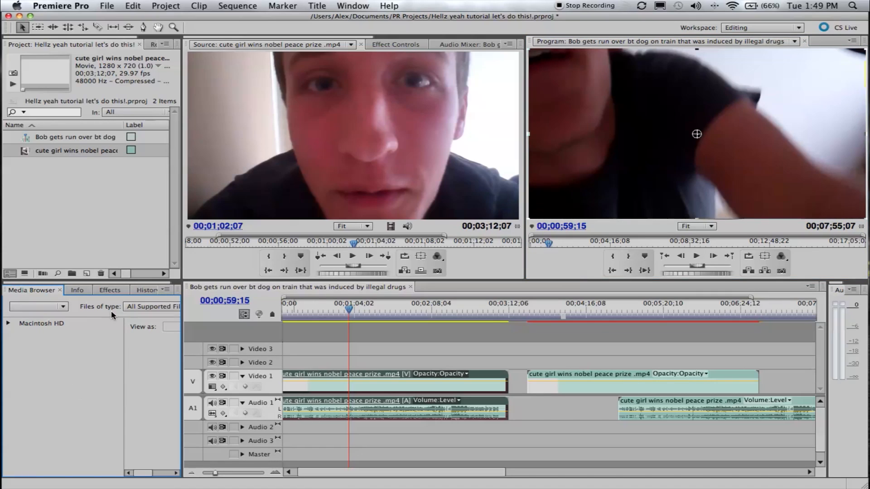
pyautogui.click(78, 291)
pyautogui.click(112, 290)
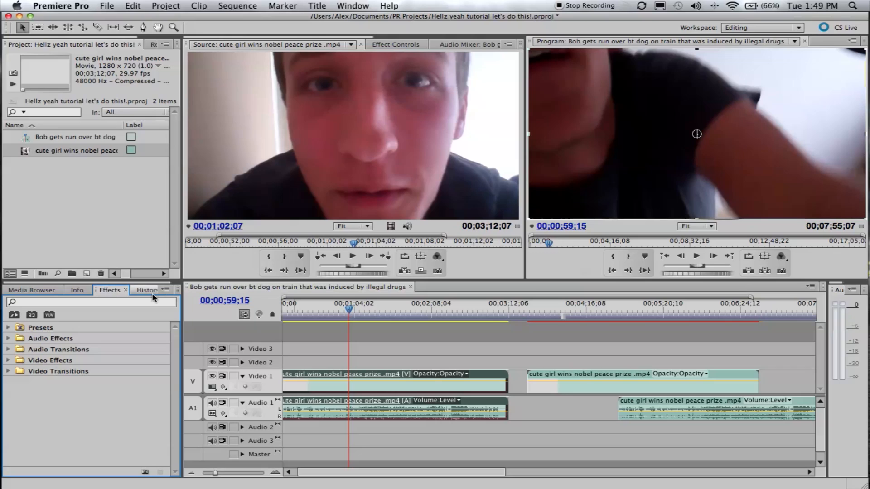
pyautogui.click(77, 290)
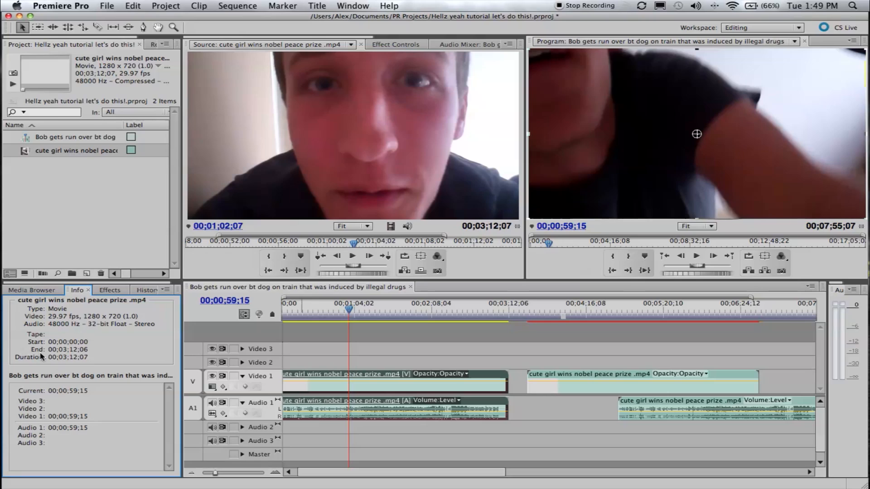
pyautogui.click(113, 291)
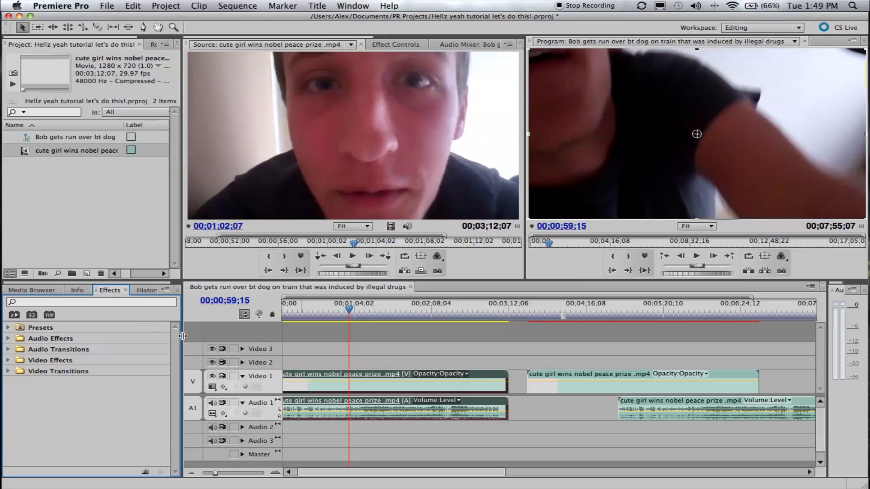
# Look inside the audio effects and audio transitions, collapse them, and expand Video Transitions
pyautogui.click(9, 350)
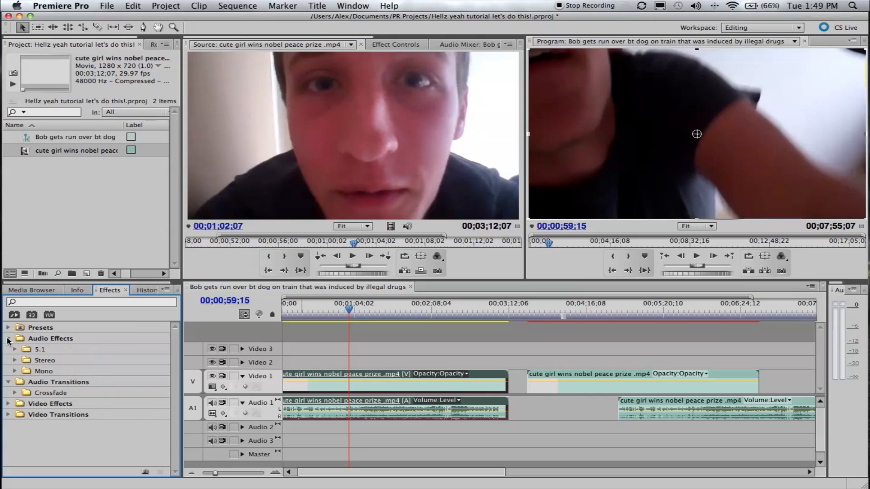
pyautogui.click(7, 350)
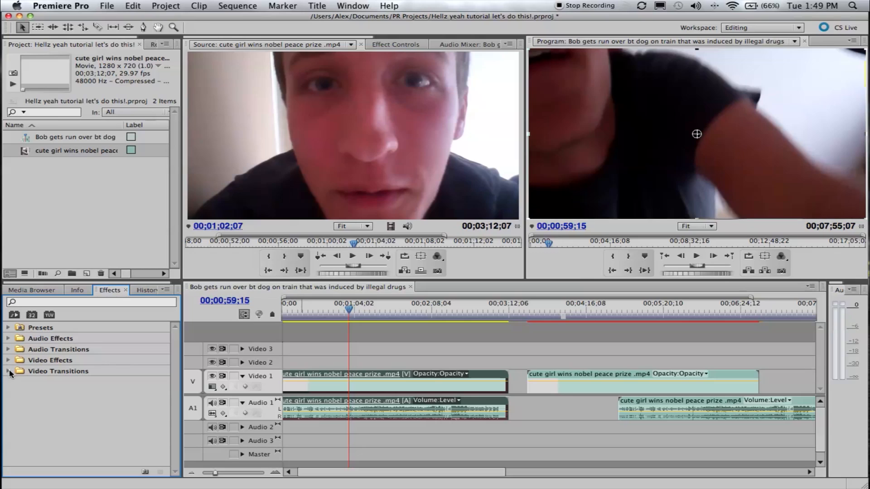
pyautogui.click(8, 372)
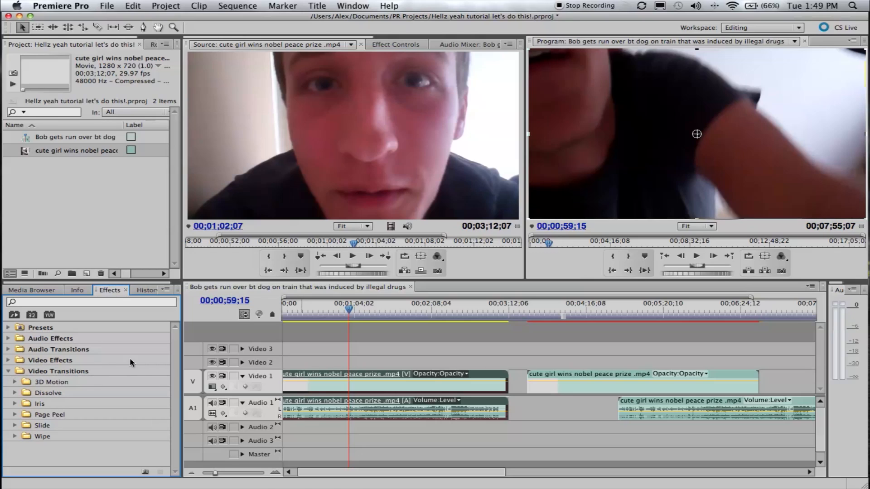
# Trim the start of the first timeline clip to 00;00;42;14, using the playhead as the cut point
pyautogui.hscroll(-1, 358, 370)
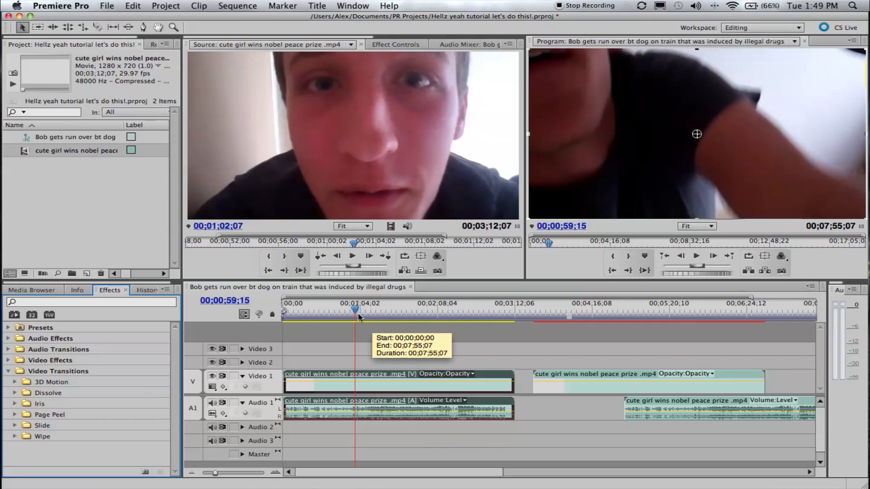
pyautogui.moveTo(354, 309); pyautogui.dragTo(275, 315)
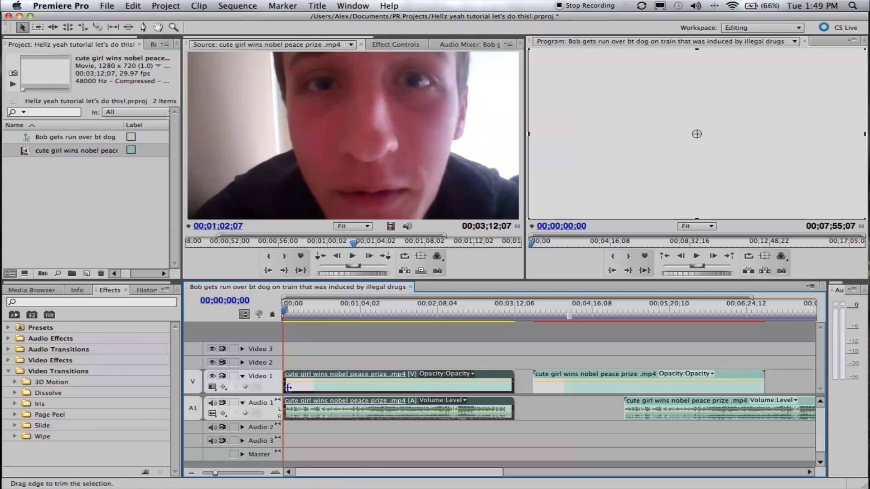
pyautogui.moveTo(299, 308); pyautogui.dragTo(335, 309)
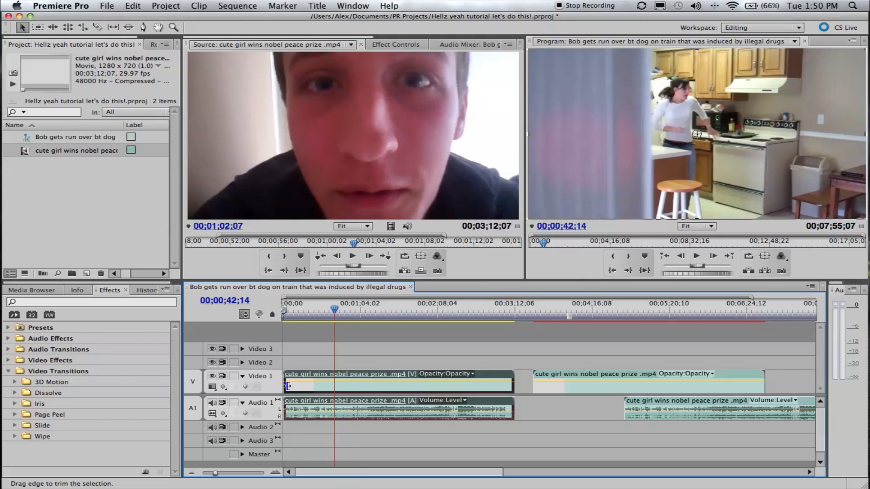
pyautogui.moveTo(288, 386); pyautogui.dragTo(335, 388)
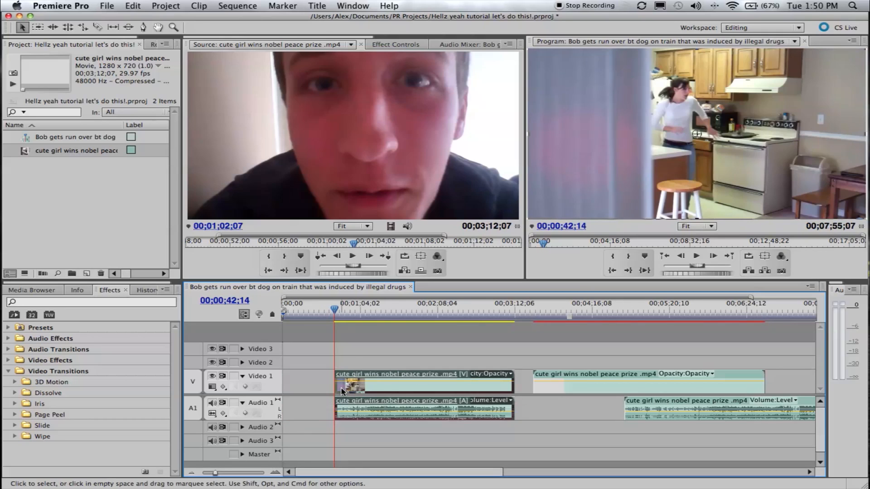
# Move the trimmed first clip to the start of the sequence and place its video on Video 3
pyautogui.moveTo(343, 312)
pyautogui.mouseDown()
pyautogui.moveTo(354, 311)
pyautogui.moveTo(332, 311)
pyautogui.mouseUp()
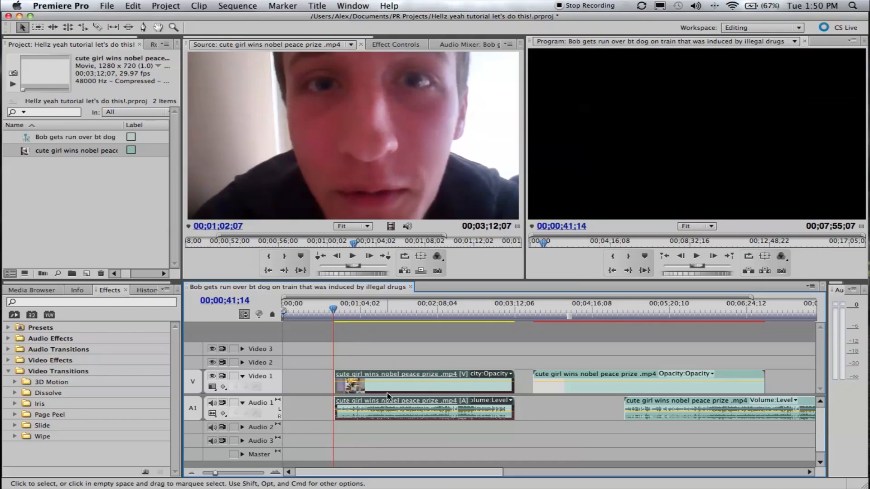
pyautogui.moveTo(386, 393); pyautogui.dragTo(336, 394)
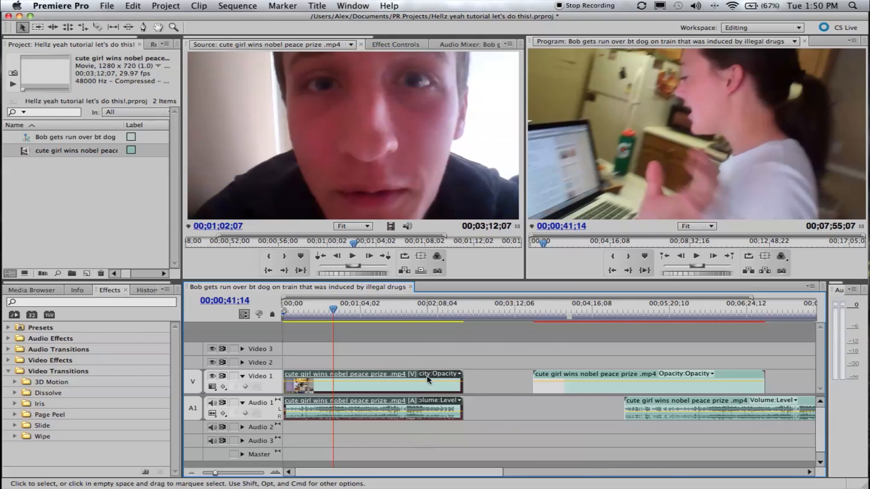
pyautogui.moveTo(428, 393); pyautogui.dragTo(424, 358)
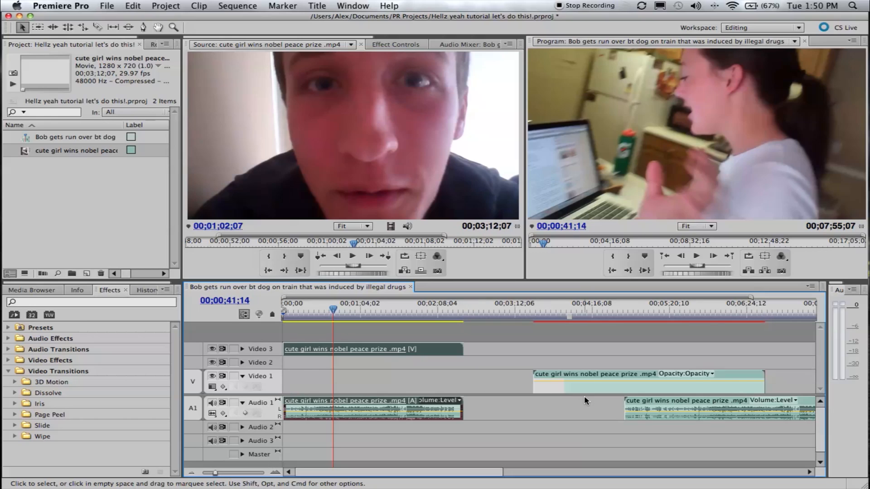
# Move the second clip on Video 1 against the first clip's end and check the frame at 00;02;35;14
pyautogui.moveTo(572, 391); pyautogui.dragTo(472, 388)
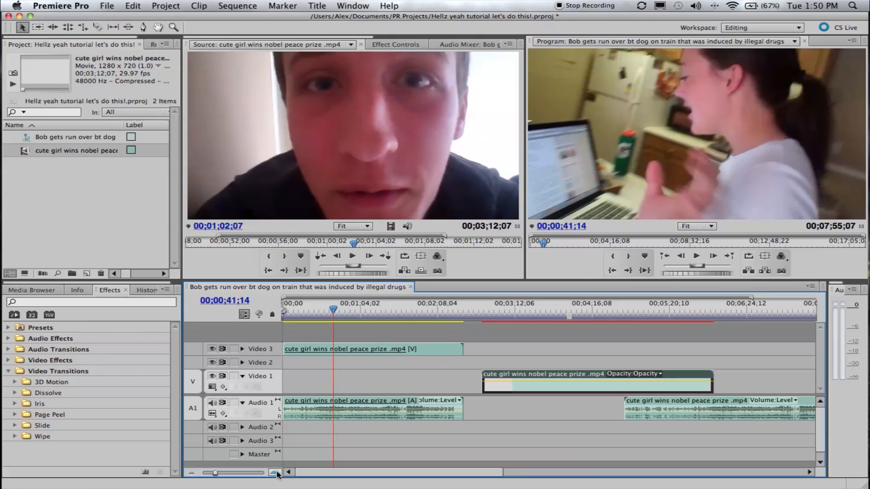
pyautogui.moveTo(500, 393); pyautogui.dragTo(476, 401)
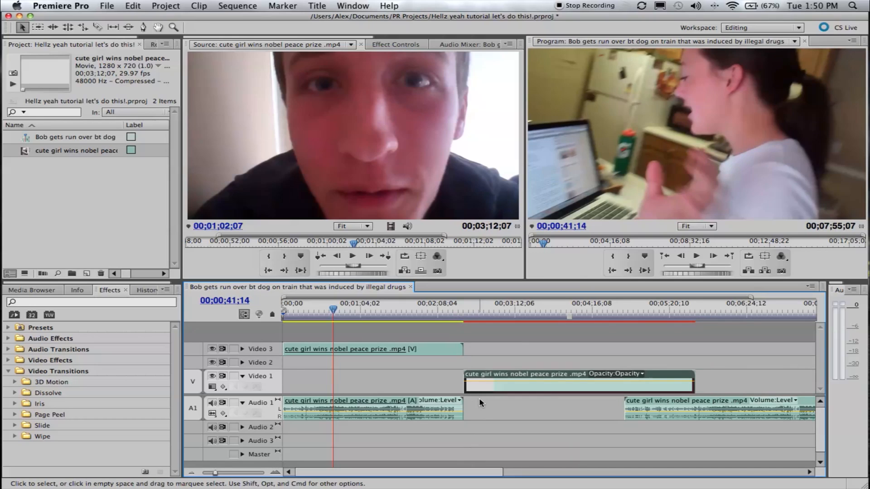
pyautogui.click(471, 313)
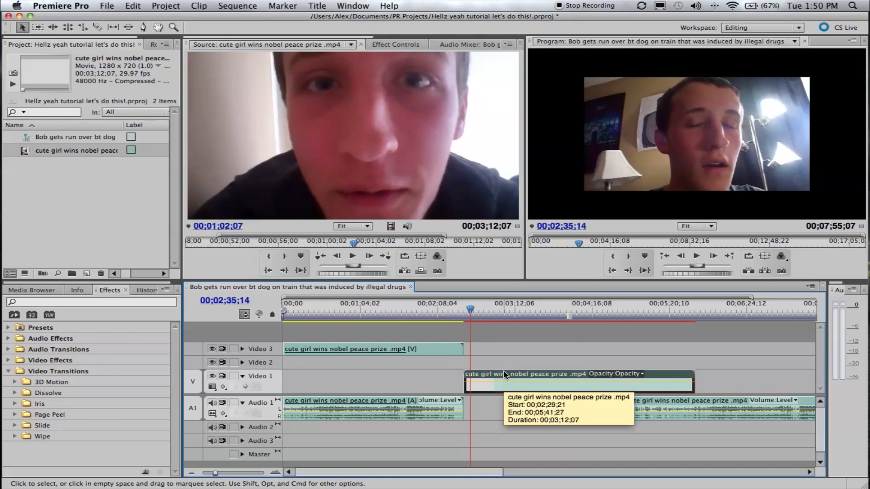
# Slide the Video 1 clip beneath the Video 3 clip, check the overlap at 00;01;58;13, and return it to the first clip's end
pyautogui.moveTo(504, 371); pyautogui.dragTo(389, 390)
pyautogui.click(426, 311)
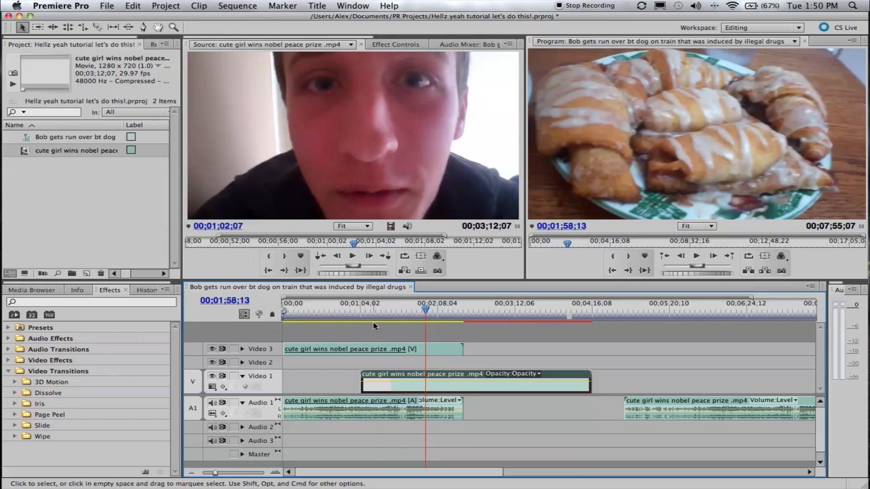
pyautogui.moveTo(368, 385); pyautogui.dragTo(471, 386)
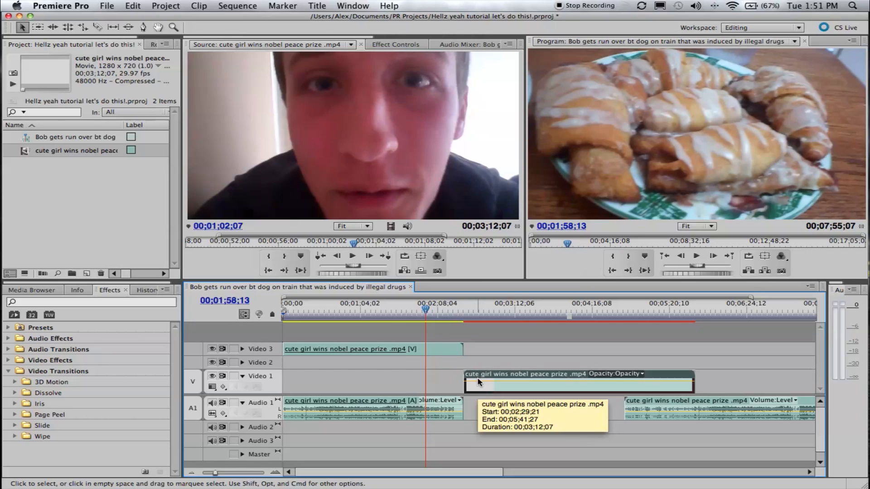
# Overlap the Video 1 clip with the end of the Video 3 clip so it starts at 00;02;18;15
pyautogui.moveTo(476, 391); pyautogui.dragTo(437, 391)
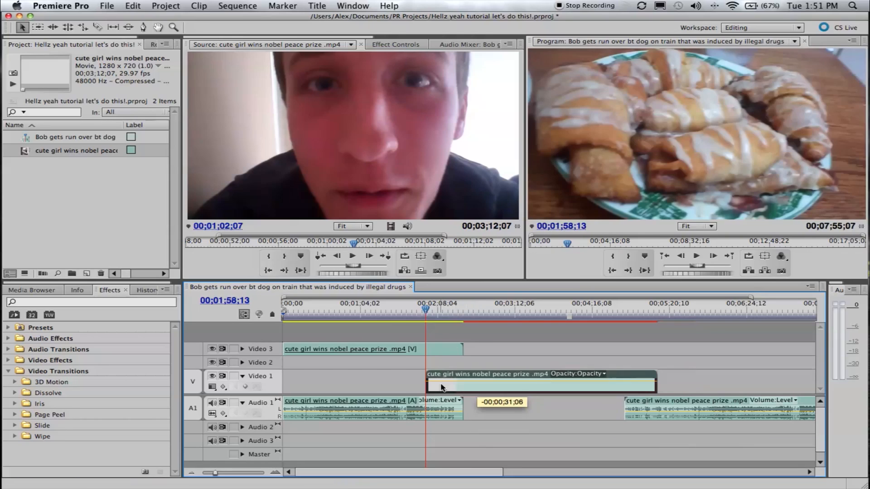
pyautogui.click(450, 308)
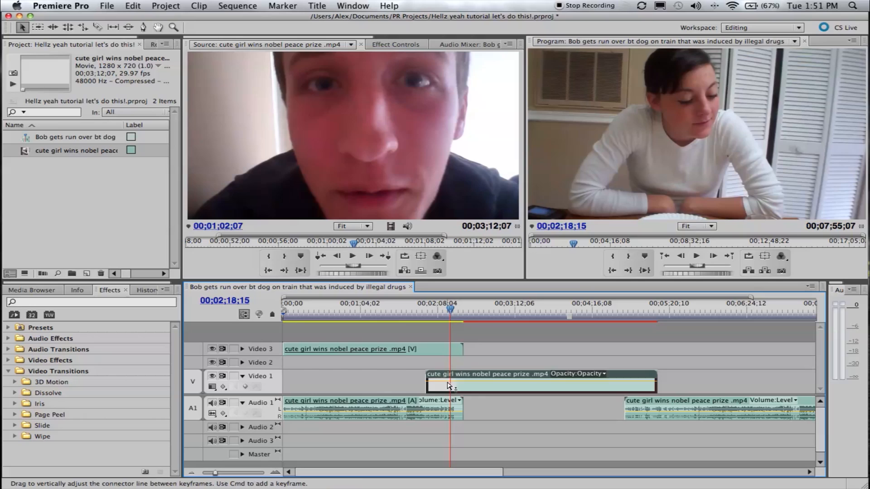
pyautogui.moveTo(453, 391)
pyautogui.mouseDown()
pyautogui.moveTo(492, 354)
pyautogui.moveTo(473, 389)
pyautogui.moveTo(457, 388)
pyautogui.moveTo(475, 387)
pyautogui.moveTo(467, 386)
pyautogui.mouseUp()
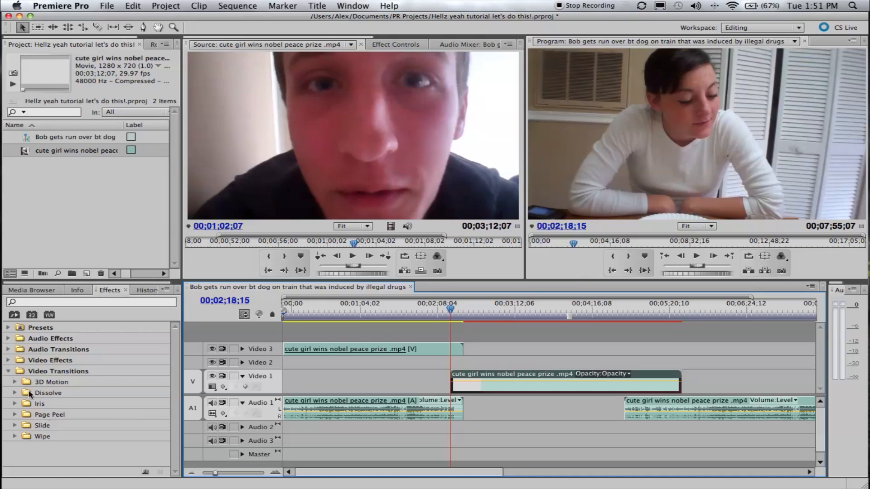
# Apply a Cross Dissolve to the start of the Video 1 clip and lengthen it to end at about 00;02;35
pyautogui.click(9, 360)
pyautogui.click(8, 360)
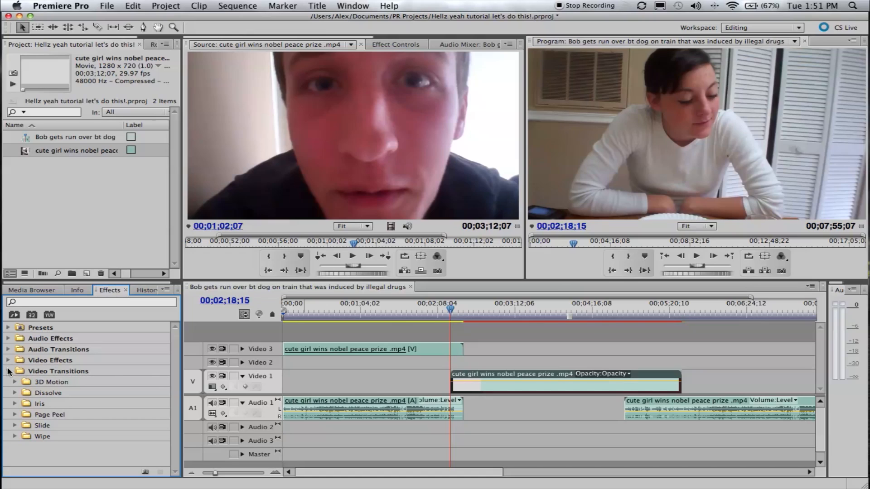
pyautogui.click(37, 374)
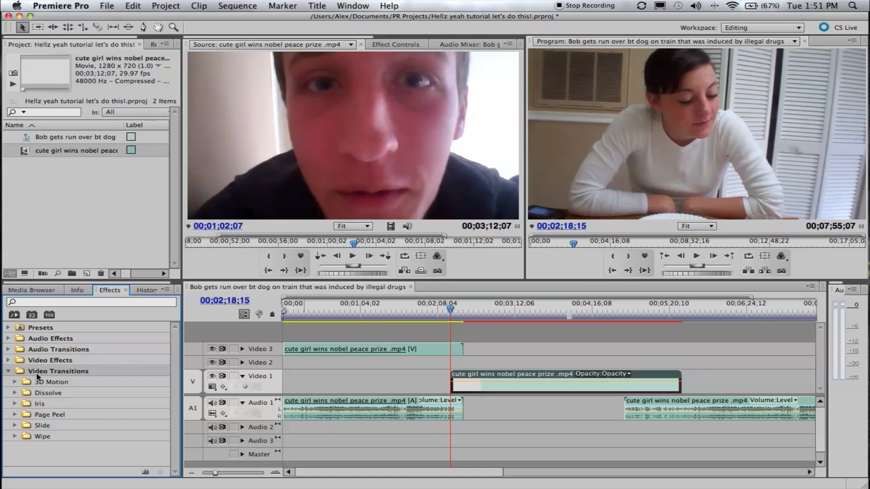
pyautogui.click(15, 393)
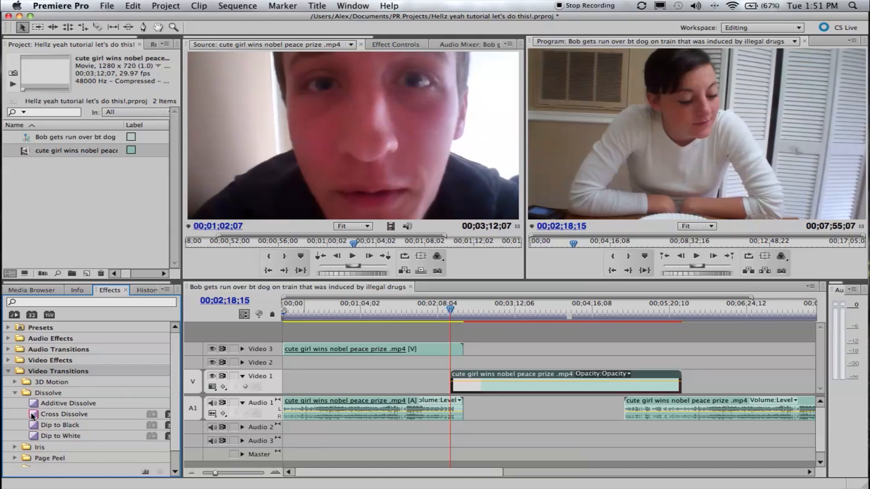
pyautogui.moveTo(31, 414); pyautogui.dragTo(455, 388)
pyautogui.click(600, 439)
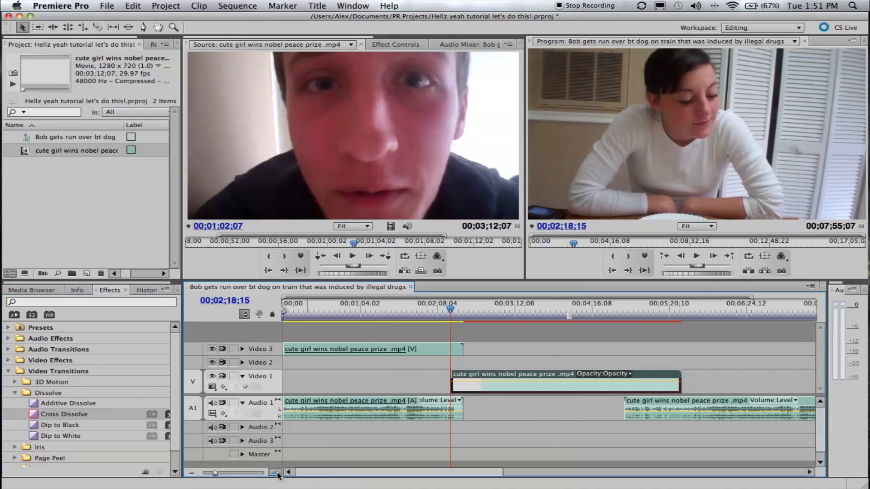
pyautogui.press('=')
pyautogui.moveTo(577, 380); pyautogui.dragTo(710, 383)
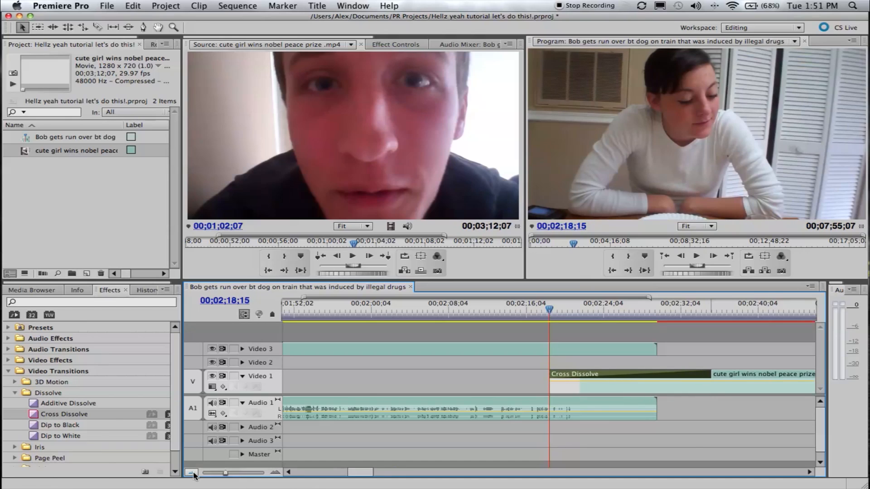
# Trim the end of the Video 3 clip back before the Cross Dissolve and scrub through the transition to 00;02;47;22
pyautogui.click(191, 472)
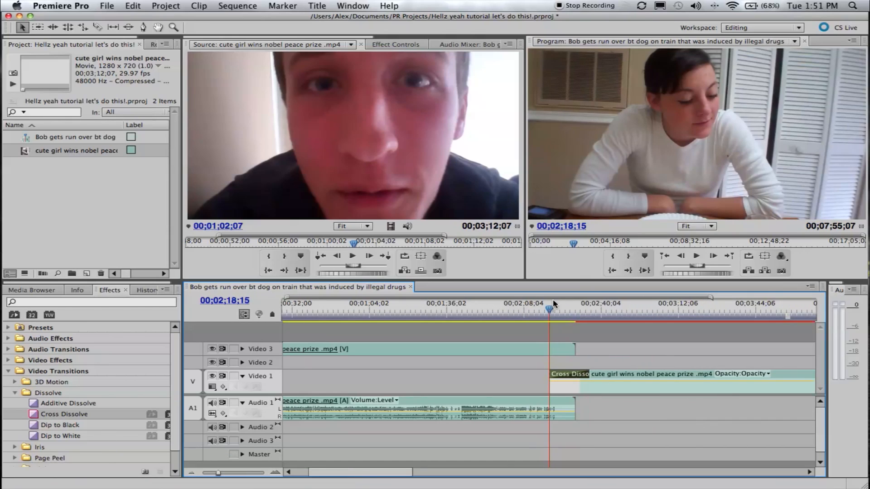
pyautogui.moveTo(577, 353); pyautogui.dragTo(537, 353)
pyautogui.click(554, 312)
pyautogui.moveTo(554, 312); pyautogui.dragTo(619, 312)
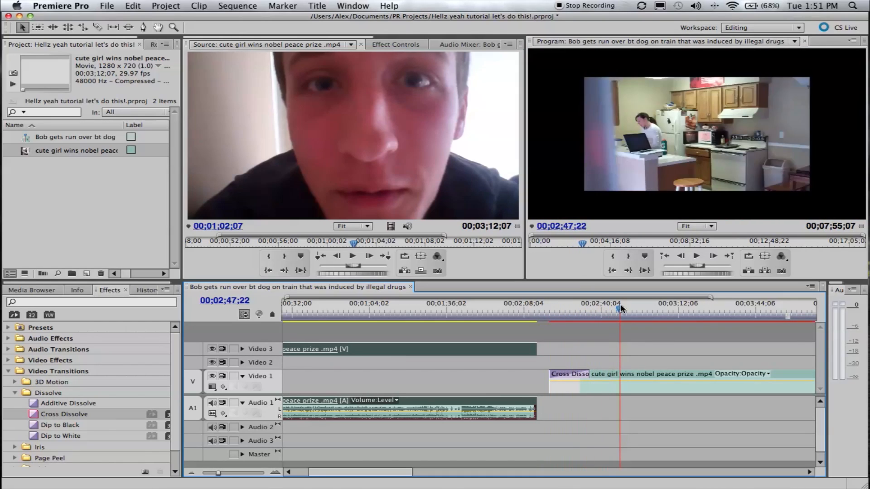
# Move the playhead to 00;02;01;16 and try to add the Constant Power audio crossfade near the end of the first Audio 1 clip
pyautogui.moveTo(501, 312)
pyautogui.mouseDown()
pyautogui.moveTo(521, 311)
pyautogui.moveTo(510, 310)
pyautogui.mouseUp()
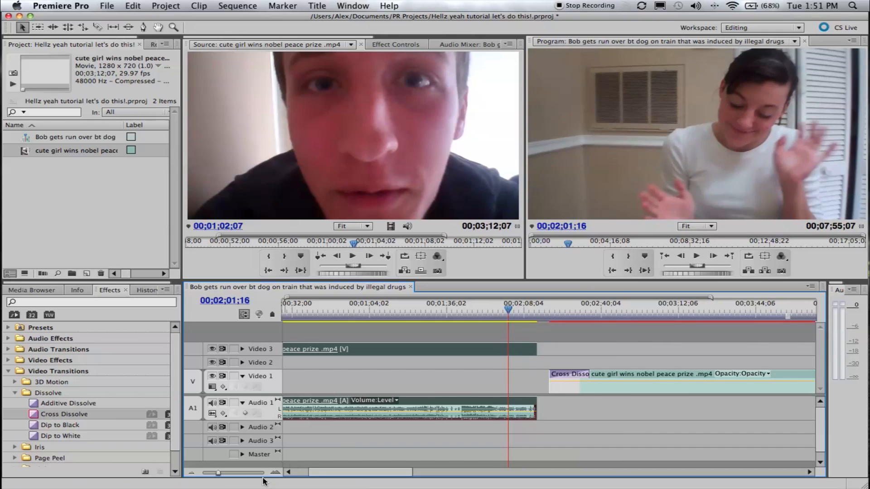
pyautogui.click(201, 474)
pyautogui.click(201, 473)
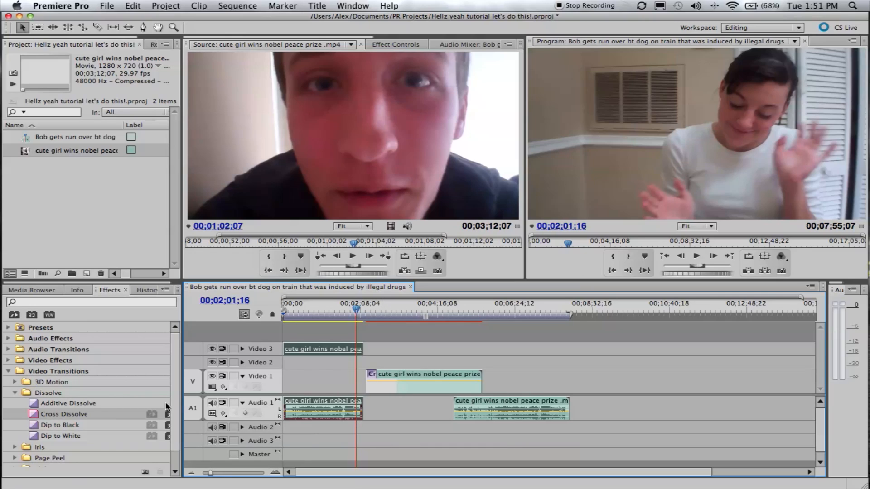
pyautogui.click(7, 339)
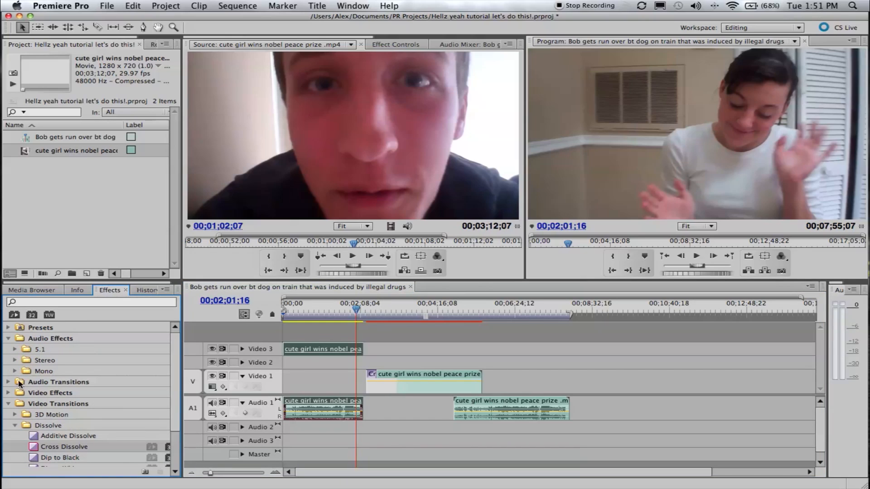
pyautogui.click(8, 382)
pyautogui.click(13, 393)
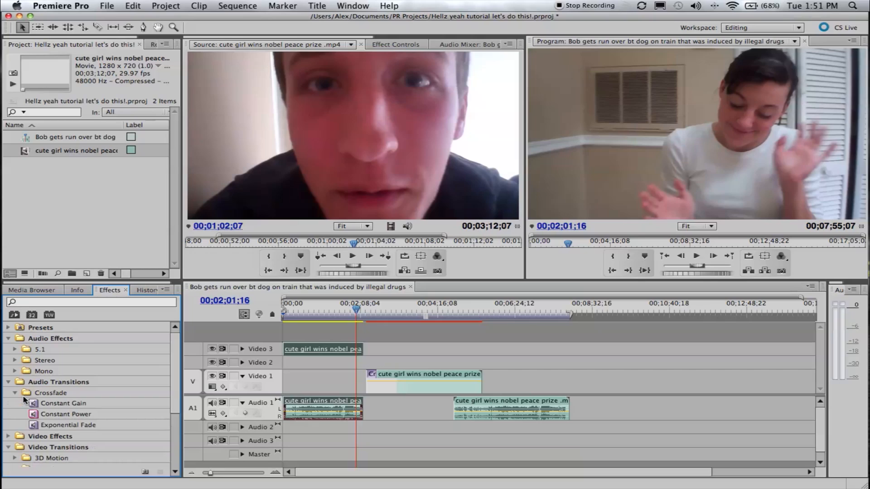
pyautogui.moveTo(35, 417); pyautogui.dragTo(375, 429)
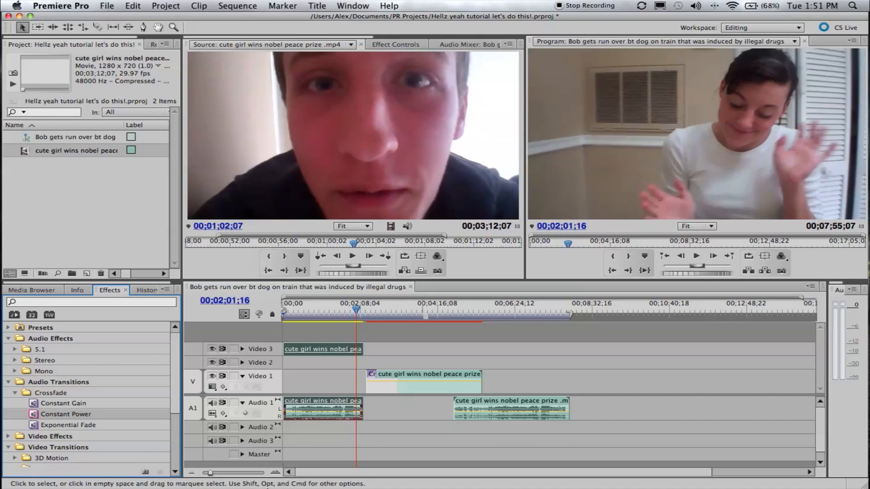
pyautogui.click(8, 339)
pyautogui.click(8, 350)
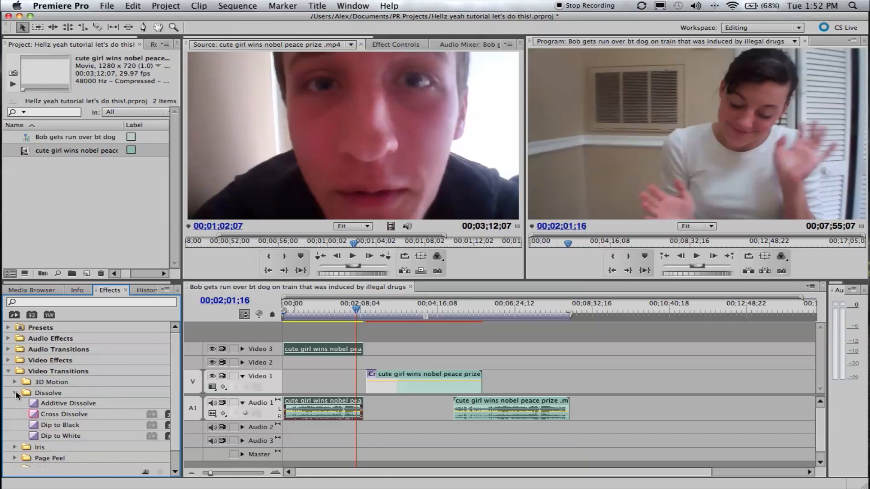
# Apply the Brightness & Contrast color correction effect to the clip on Video 3
pyautogui.click(15, 393)
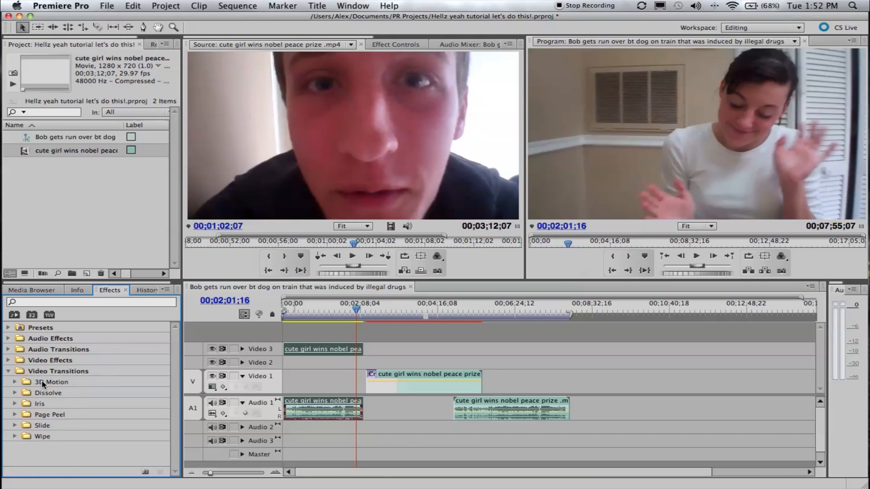
pyautogui.click(10, 371)
pyautogui.click(9, 361)
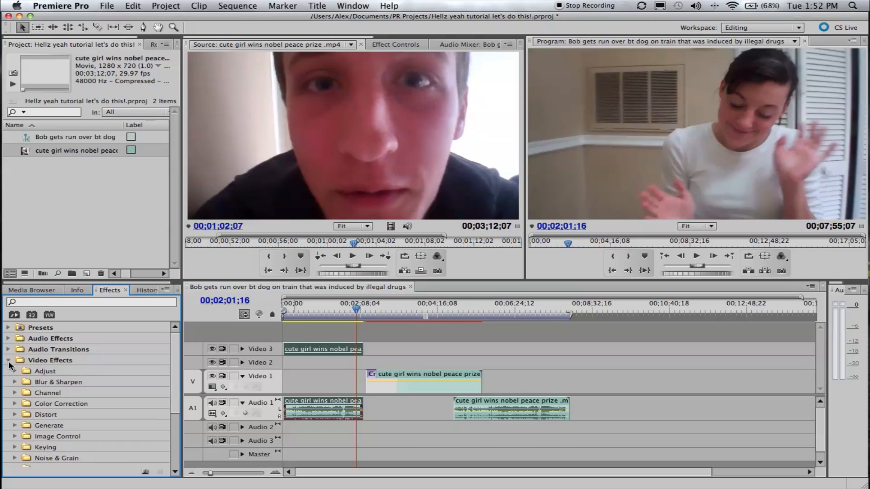
pyautogui.click(15, 404)
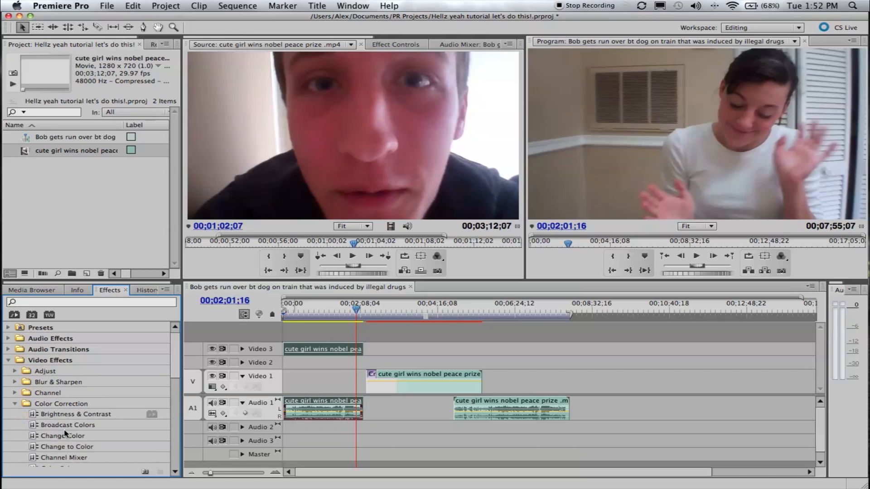
pyautogui.moveTo(50, 417); pyautogui.dragTo(331, 357)
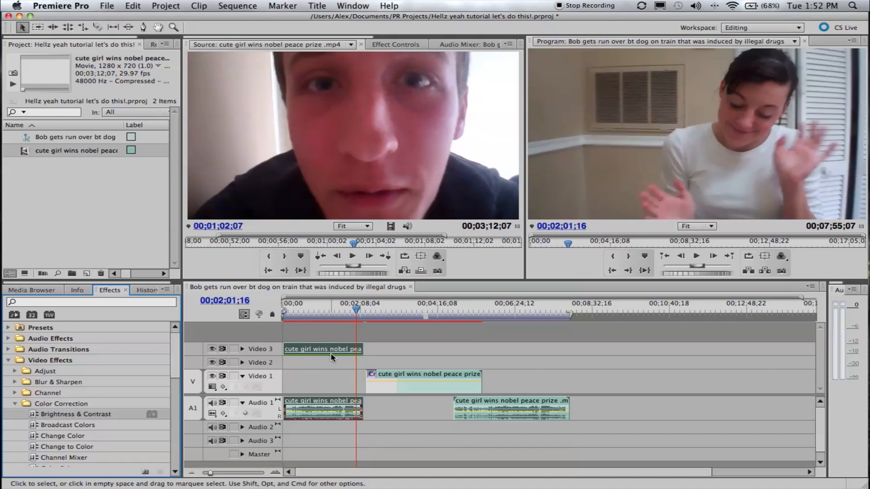
# Expand the Video 3 track, move the playhead to 00;00;58;28, and display the Video 3 clip's Motion properties
pyautogui.click(333, 312)
pyautogui.click(242, 349)
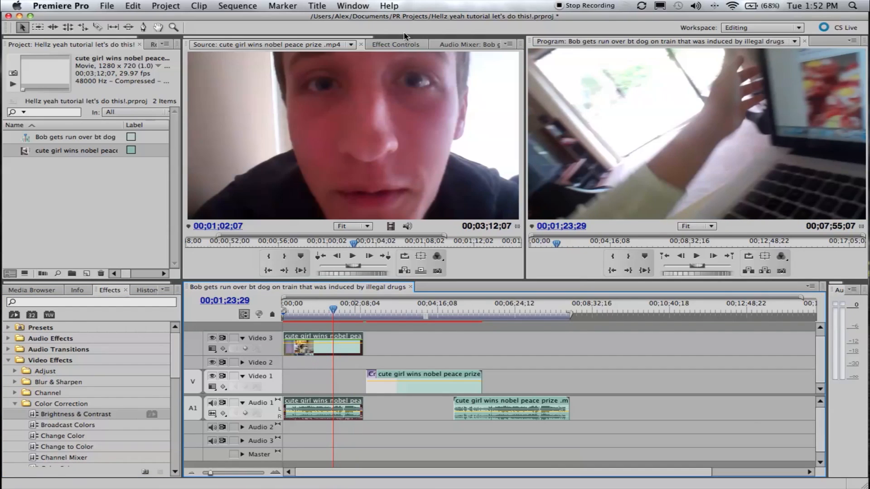
pyautogui.click(390, 44)
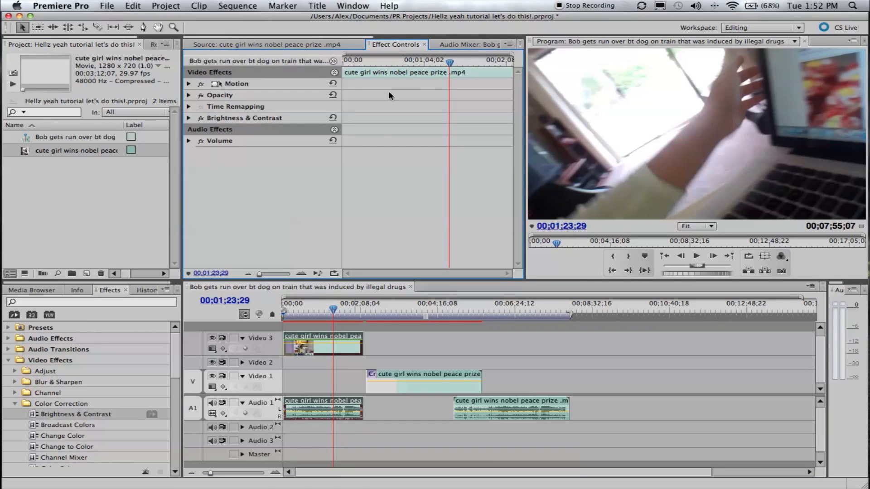
pyautogui.click(319, 312)
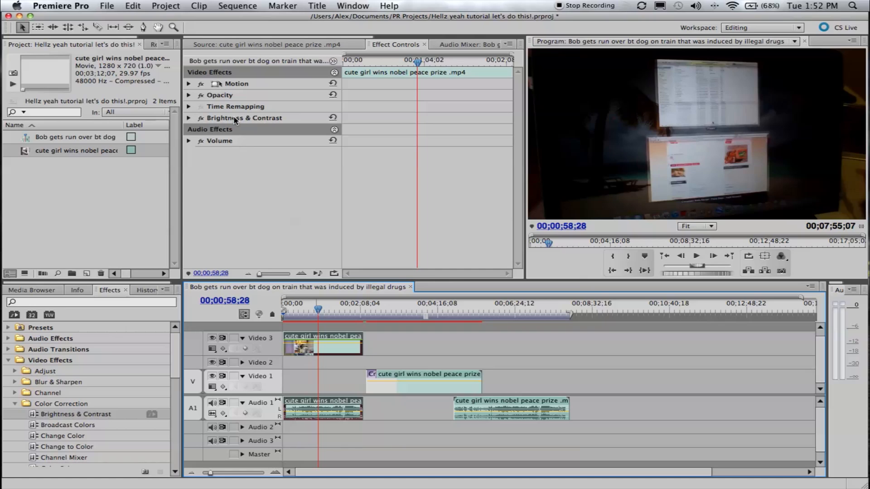
pyautogui.click(188, 84)
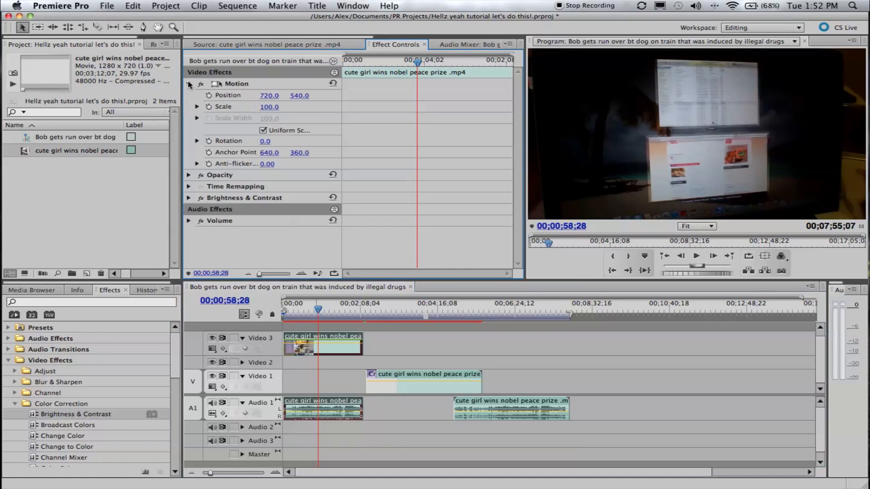
# Try shifting the Video 3 clip horizontally to a Position X of 882, preview it at 00;01;23;00, and undo the position changes
pyautogui.moveTo(270, 95); pyautogui.dragTo(360, 95)
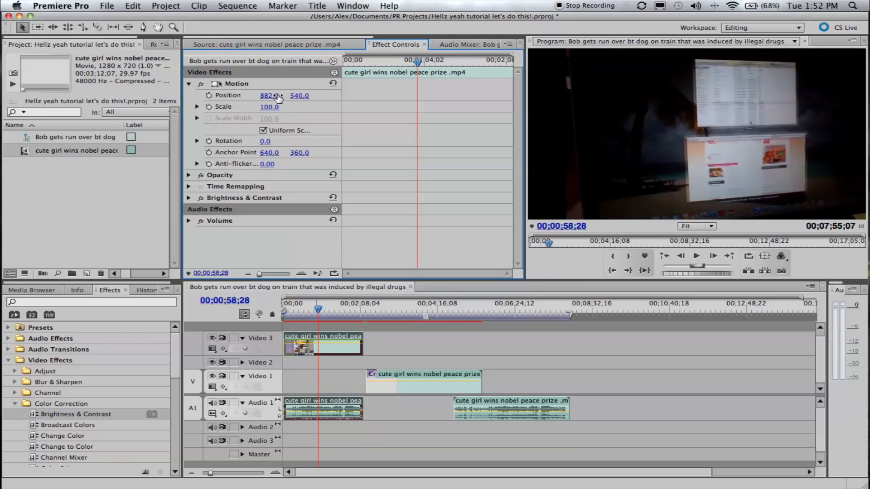
pyautogui.click(349, 313)
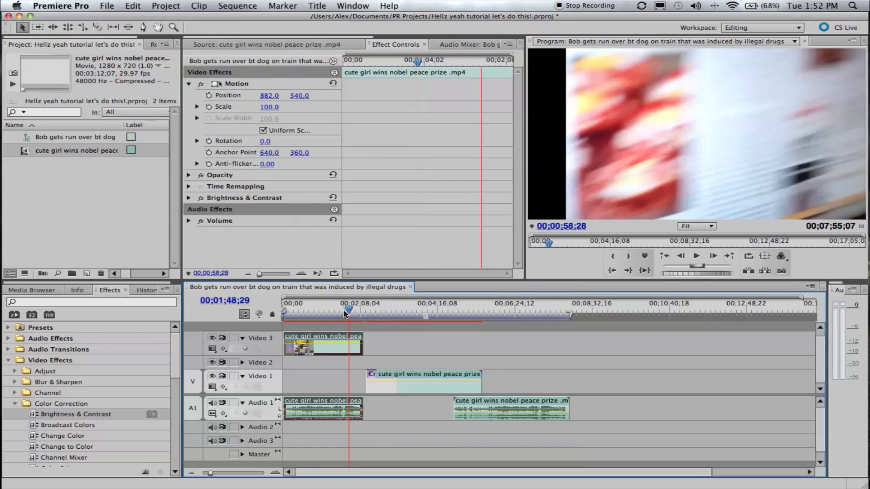
pyautogui.click(334, 314)
pyautogui.click(333, 313)
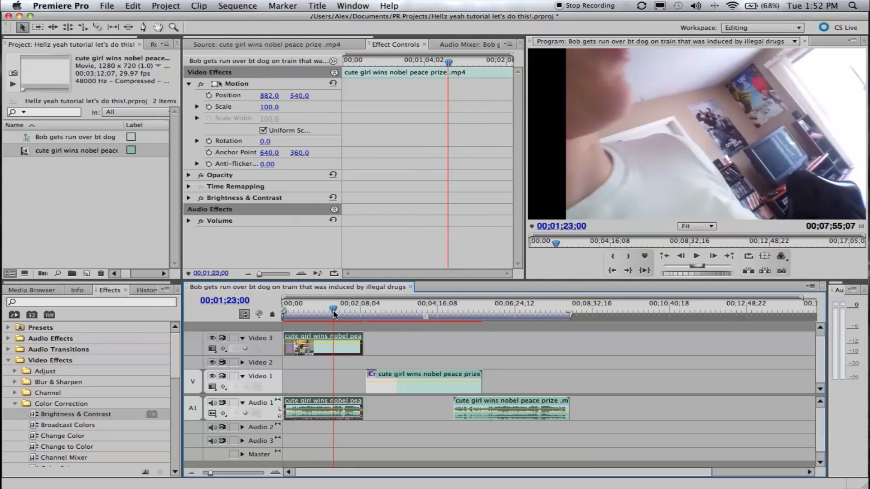
pyautogui.moveTo(271, 95); pyautogui.dragTo(331, 100)
pyautogui.press('super+z')
pyautogui.press('super+z')
pyautogui.press('super+z')
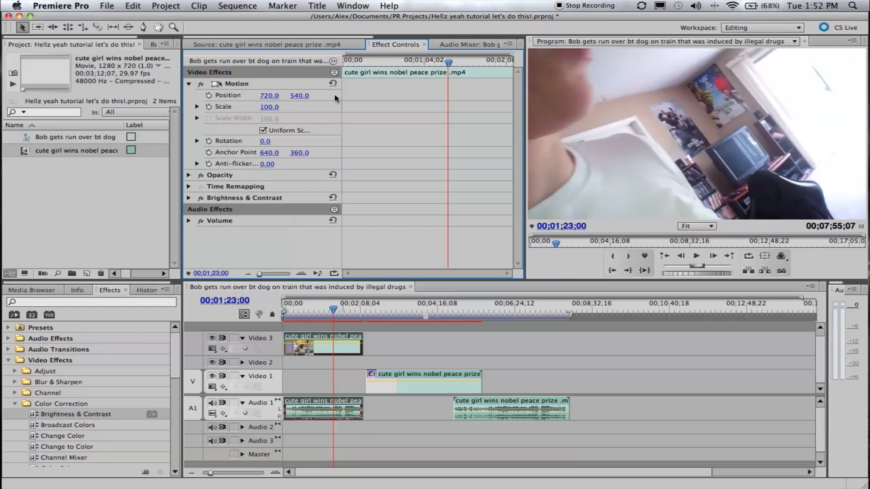
# Set the Video 3 clip's Brightness to -48 and Contrast to 47 in its Brightness & Contrast effect
pyautogui.moveTo(269, 106)
pyautogui.mouseDown()
pyautogui.moveTo(315, 107)
pyautogui.moveTo(271, 107)
pyautogui.mouseUp()
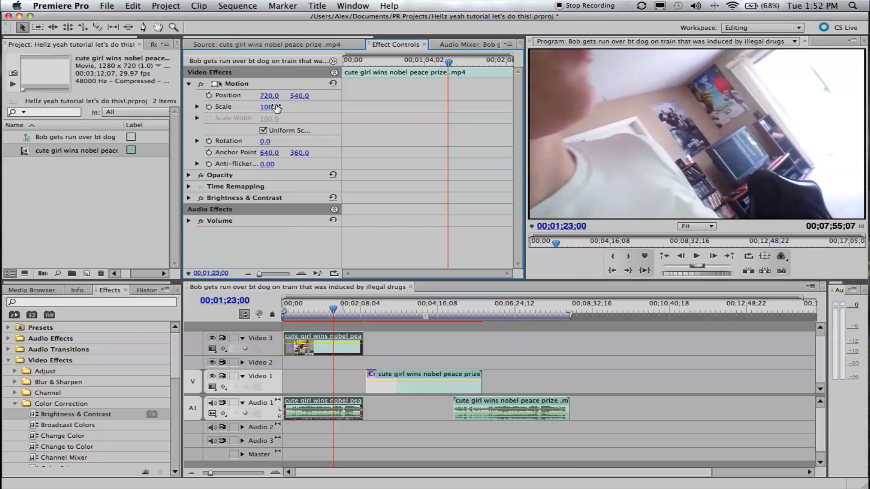
pyautogui.click(189, 198)
pyautogui.click(231, 199)
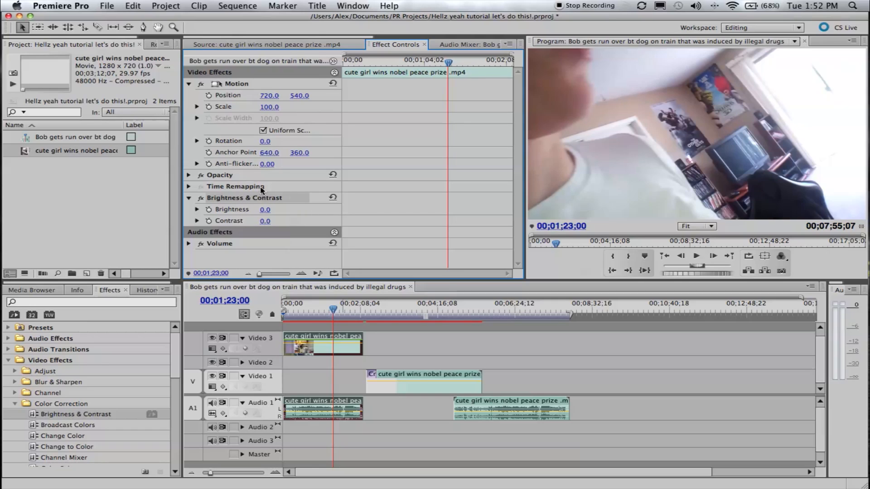
pyautogui.moveTo(264, 210); pyautogui.dragTo(230, 218)
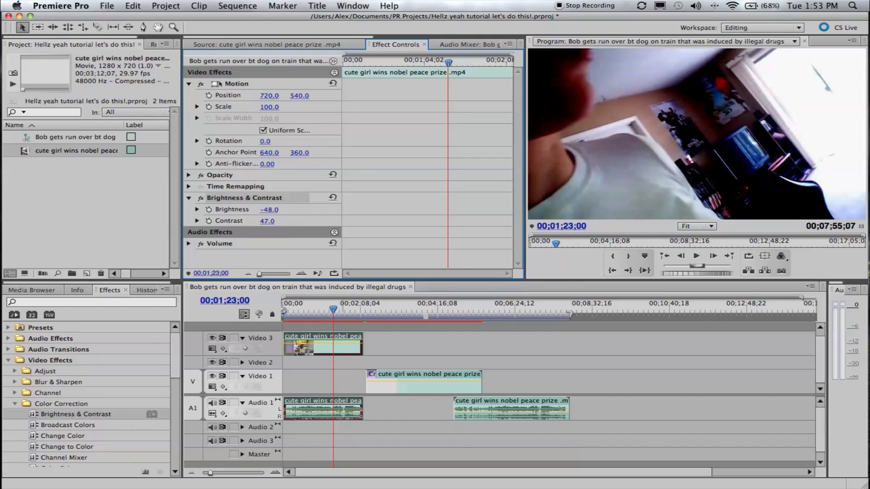